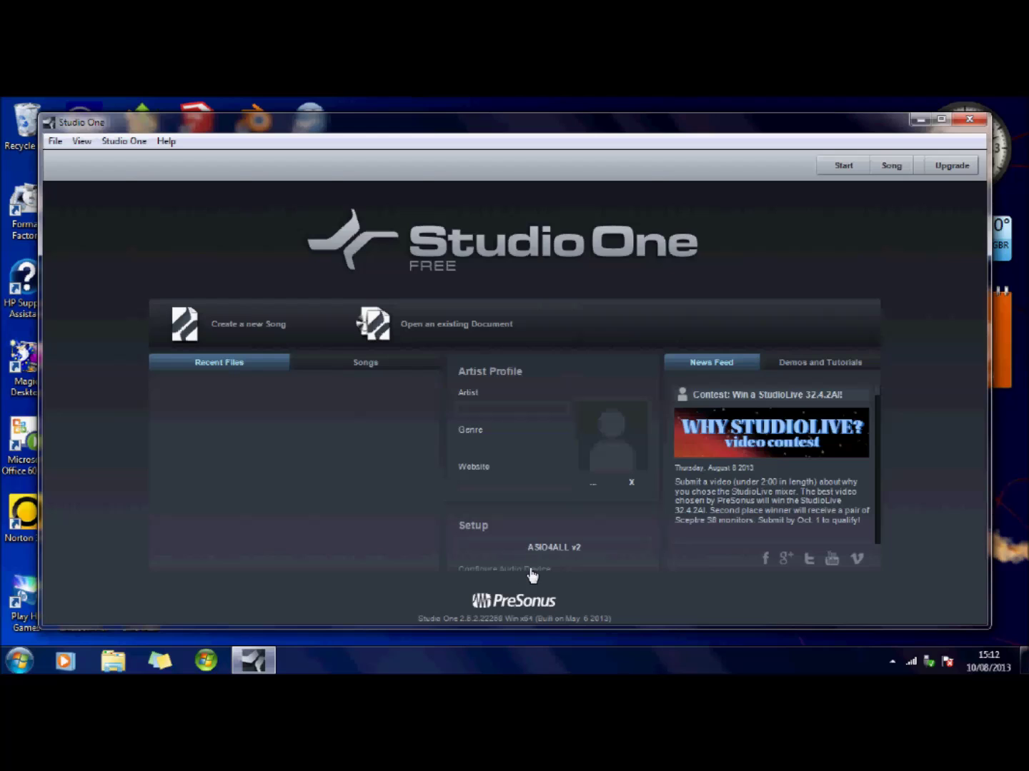
Maximize Studio One and open Audio Setup, keeping ASIO4ALL v2 as the audio device
click(941, 121)
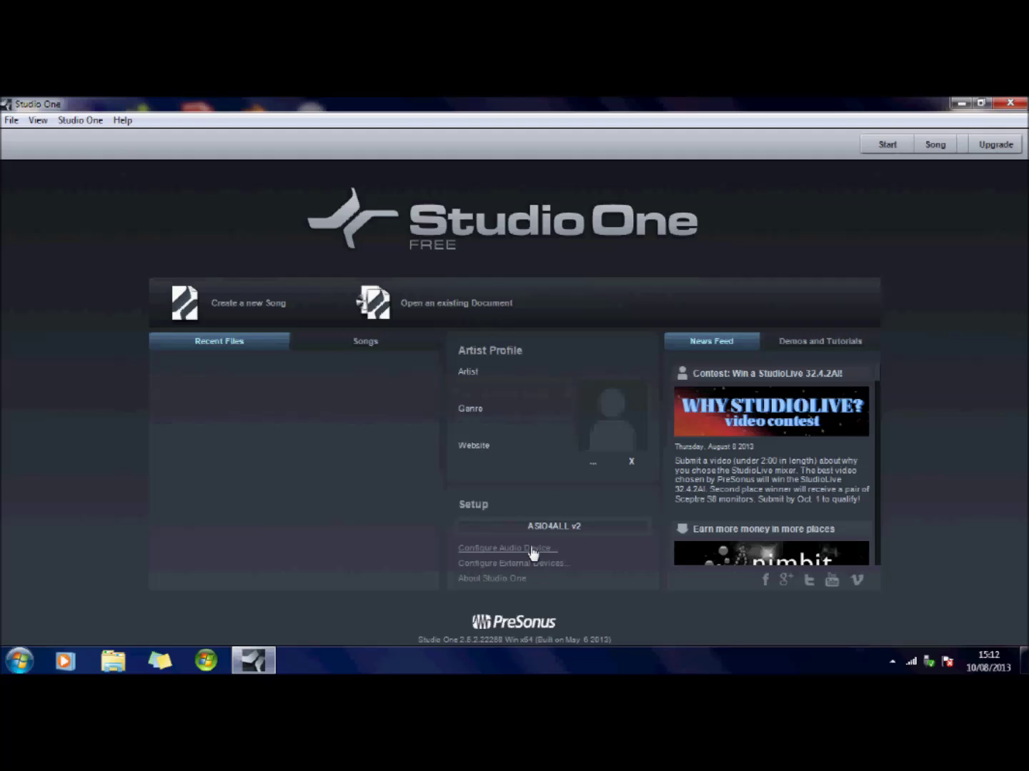
click(530, 550)
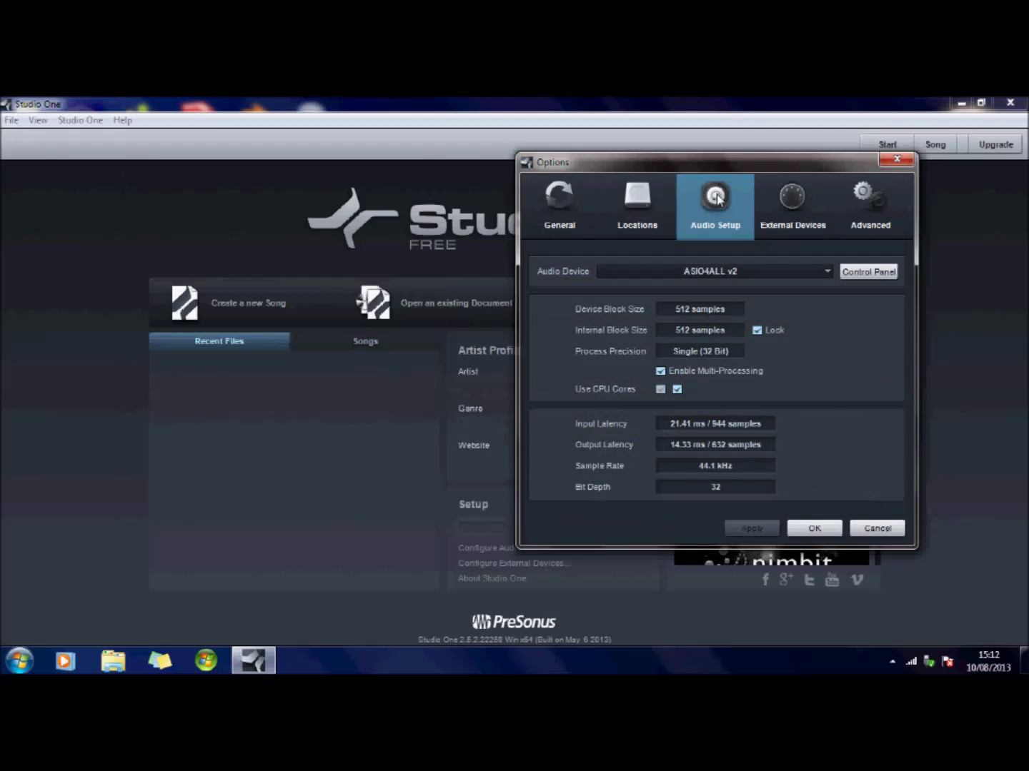
click(784, 270)
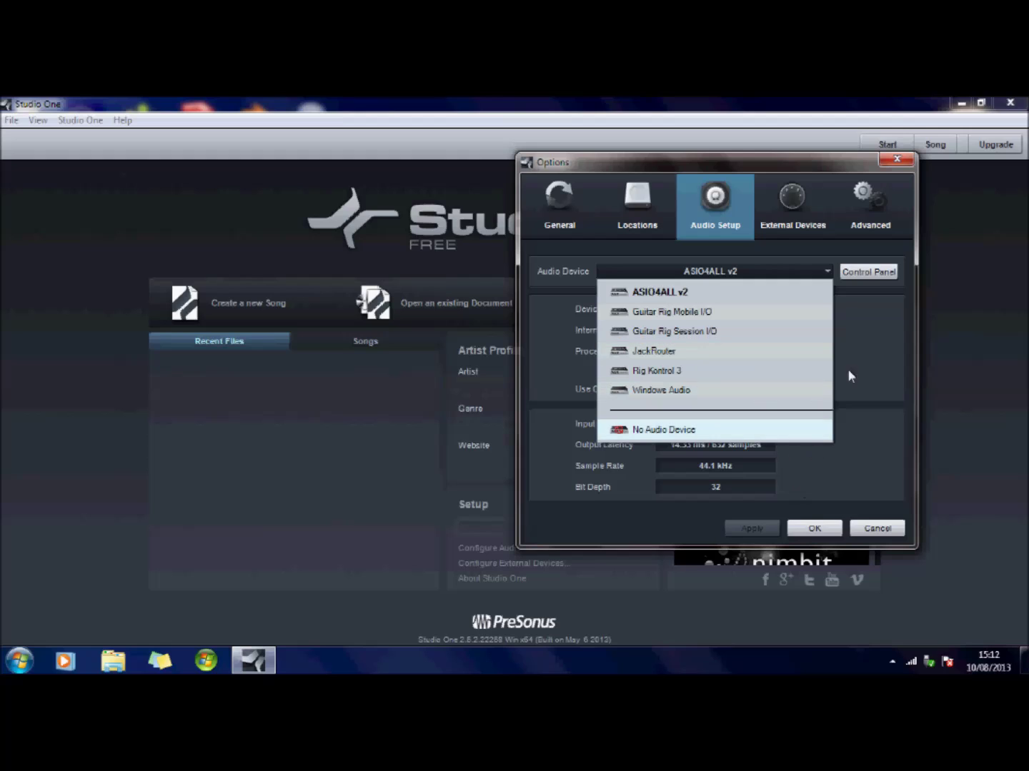
click(875, 275)
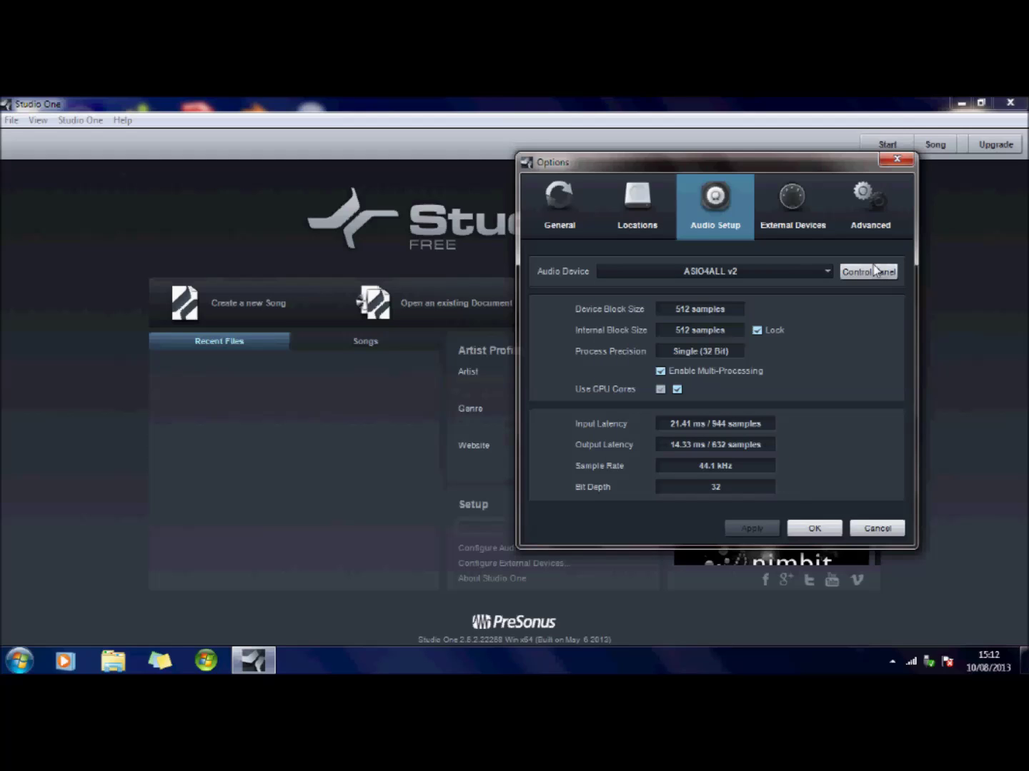
click(870, 273)
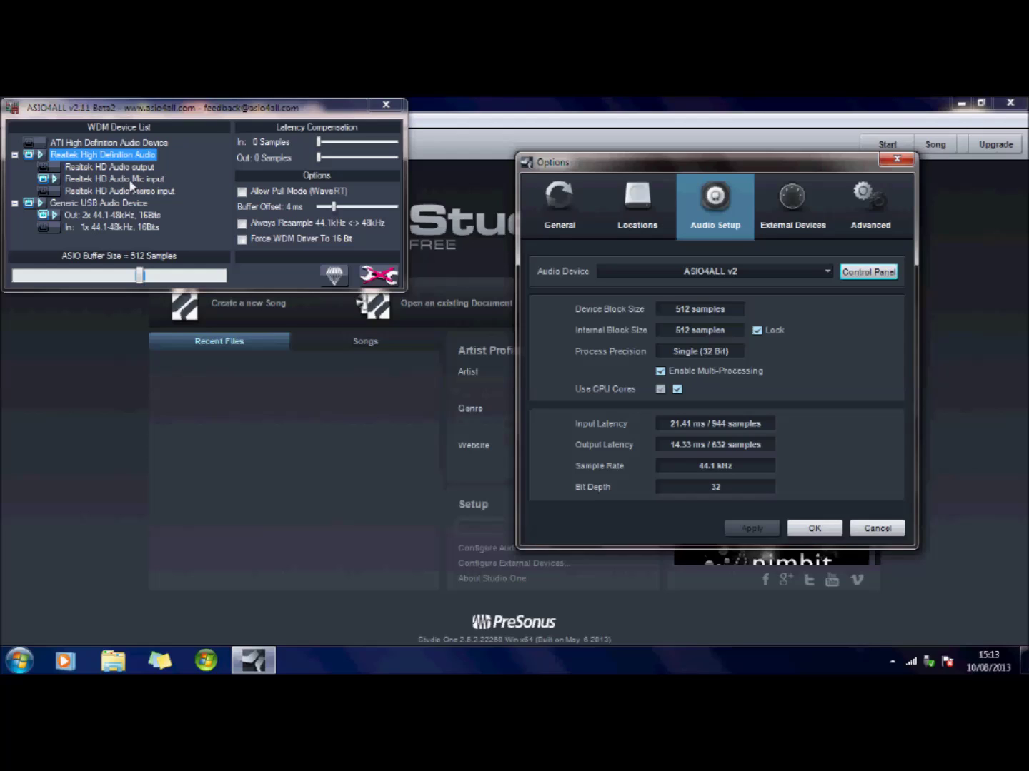
click(386, 104)
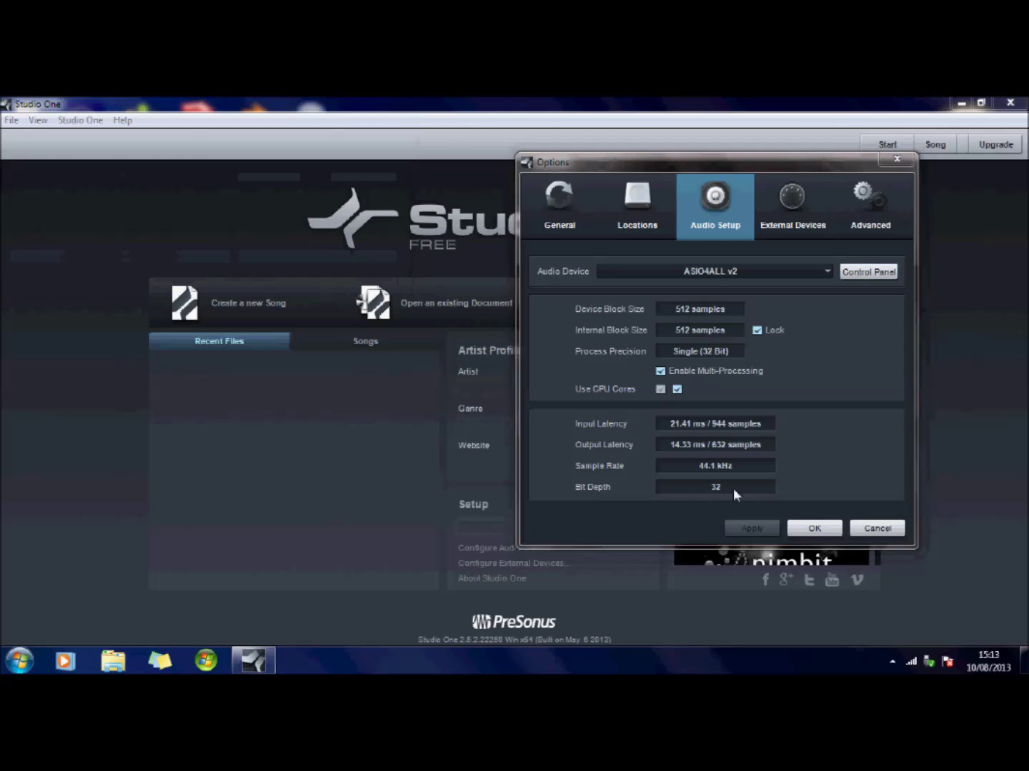
Accept the audio options and start a new song from the Vocal + Guitar template
click(835, 532)
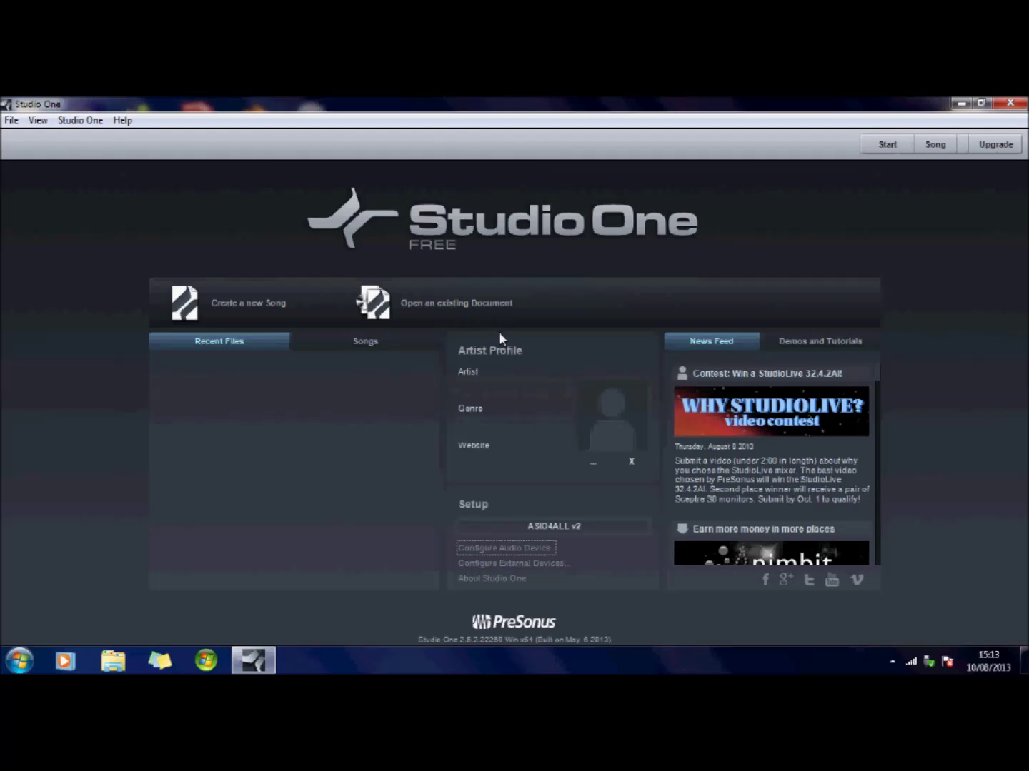
click(243, 306)
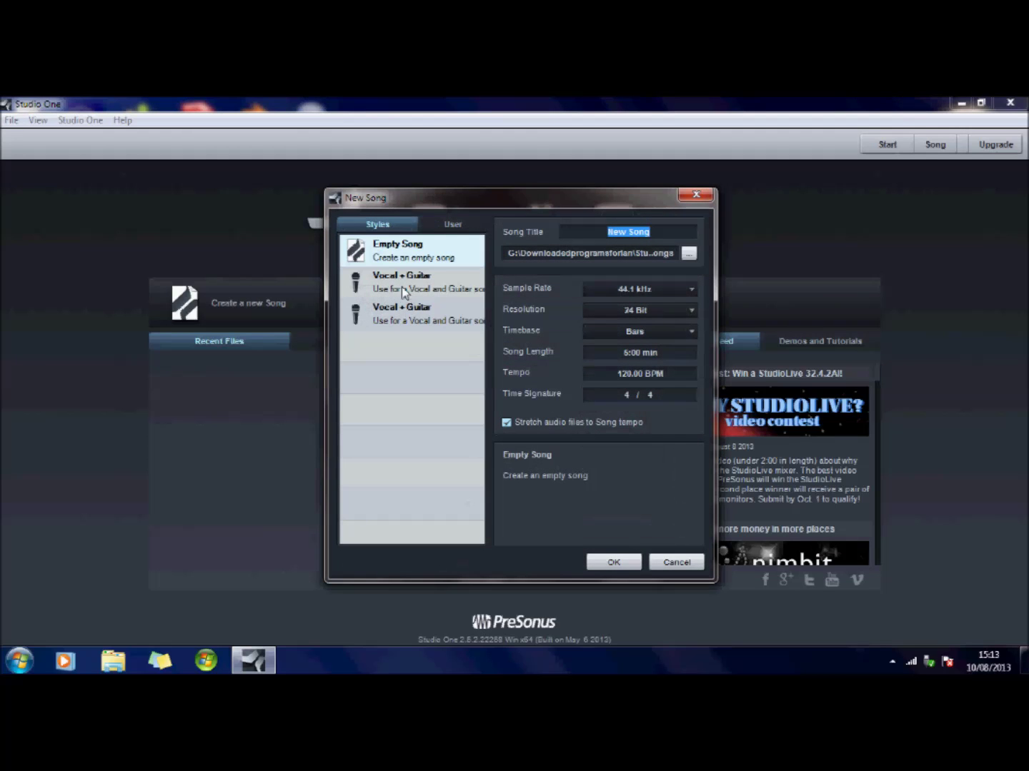
click(398, 286)
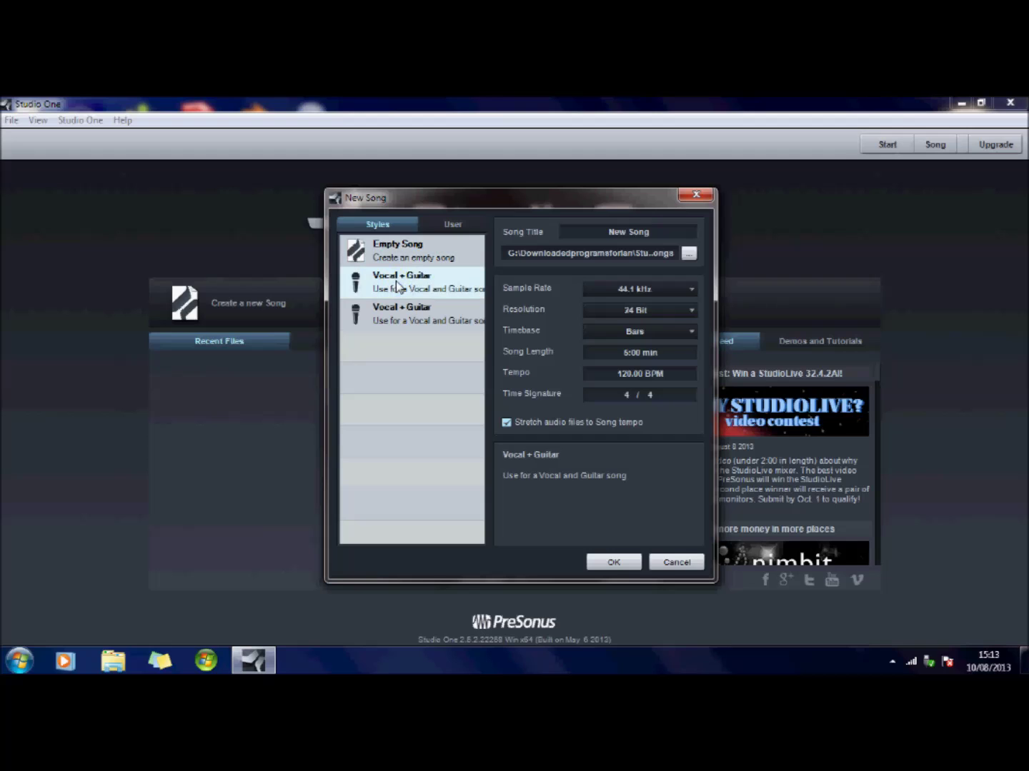
double_click(396, 283)
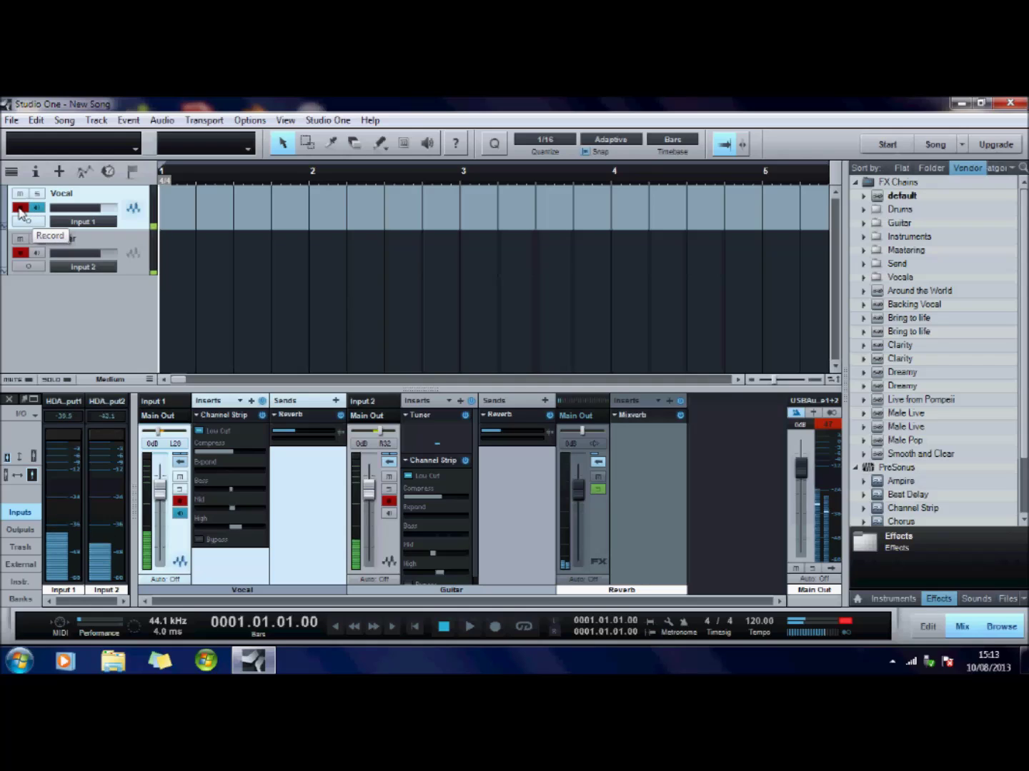
Disarm the Guitar track and record a vocal take through to about bar 12
click(20, 252)
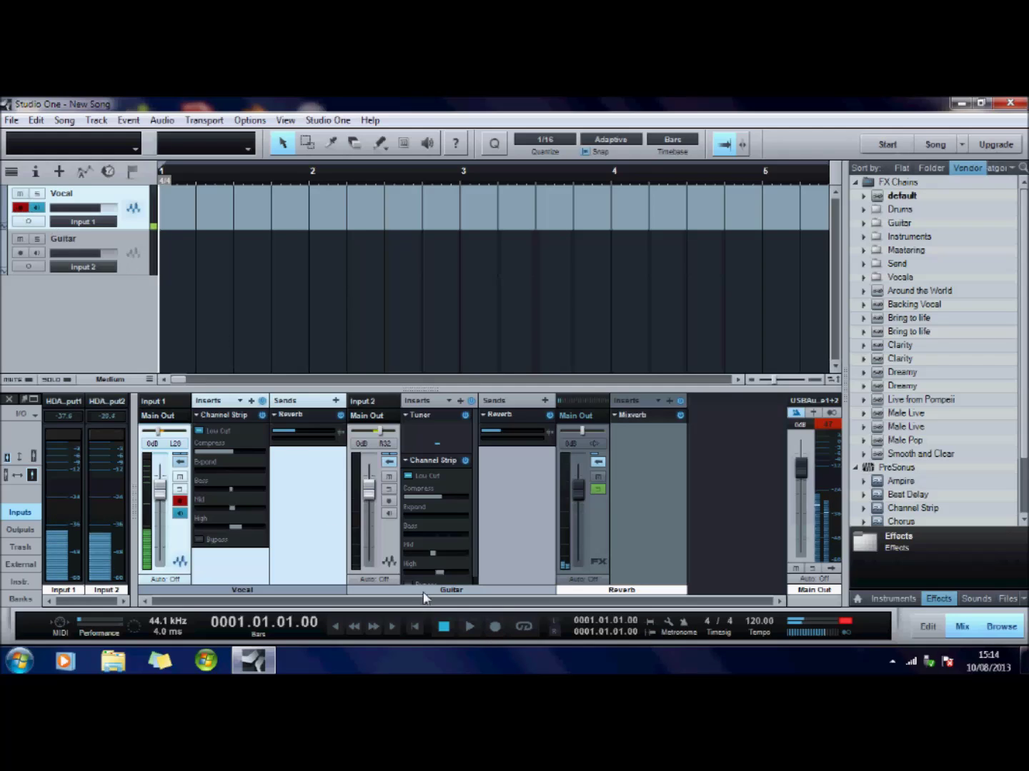
click(495, 627)
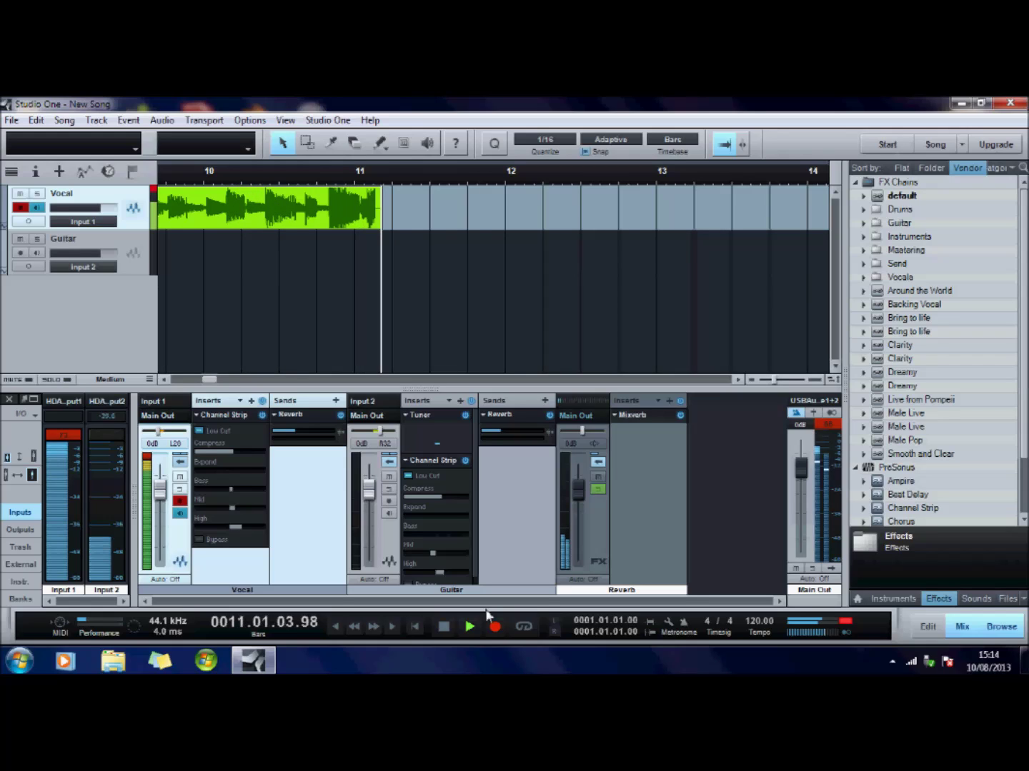
click(443, 629)
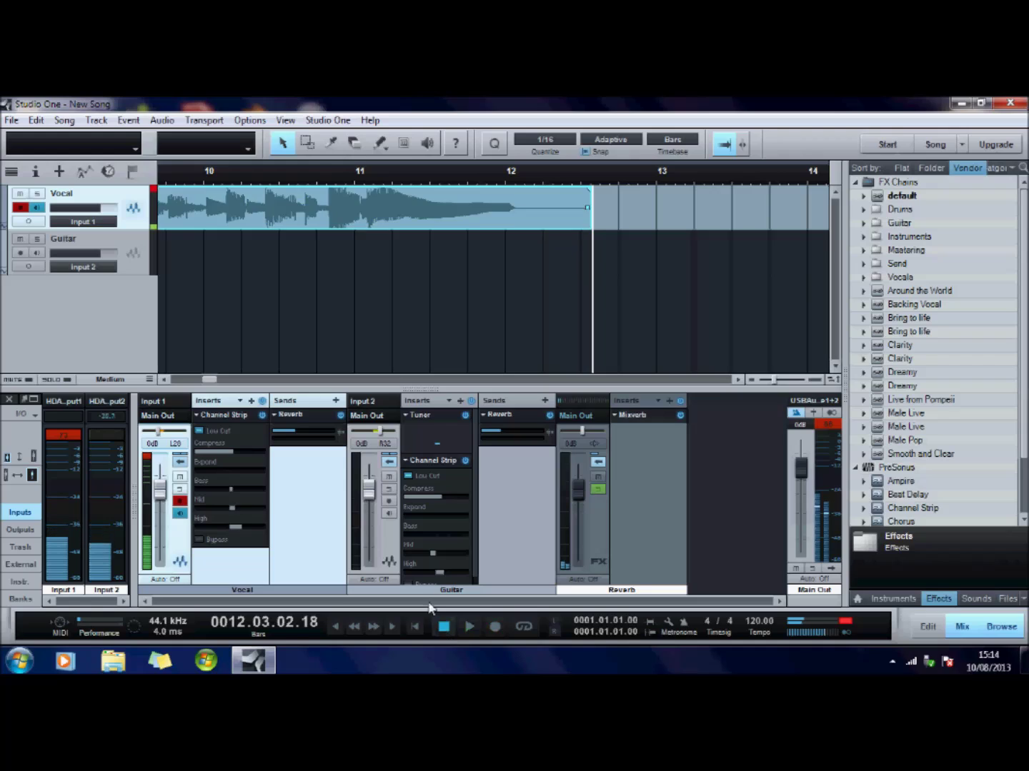
Loop from bar 1 across the vocal take and play it back, stopping at bar 5.2
click(416, 627)
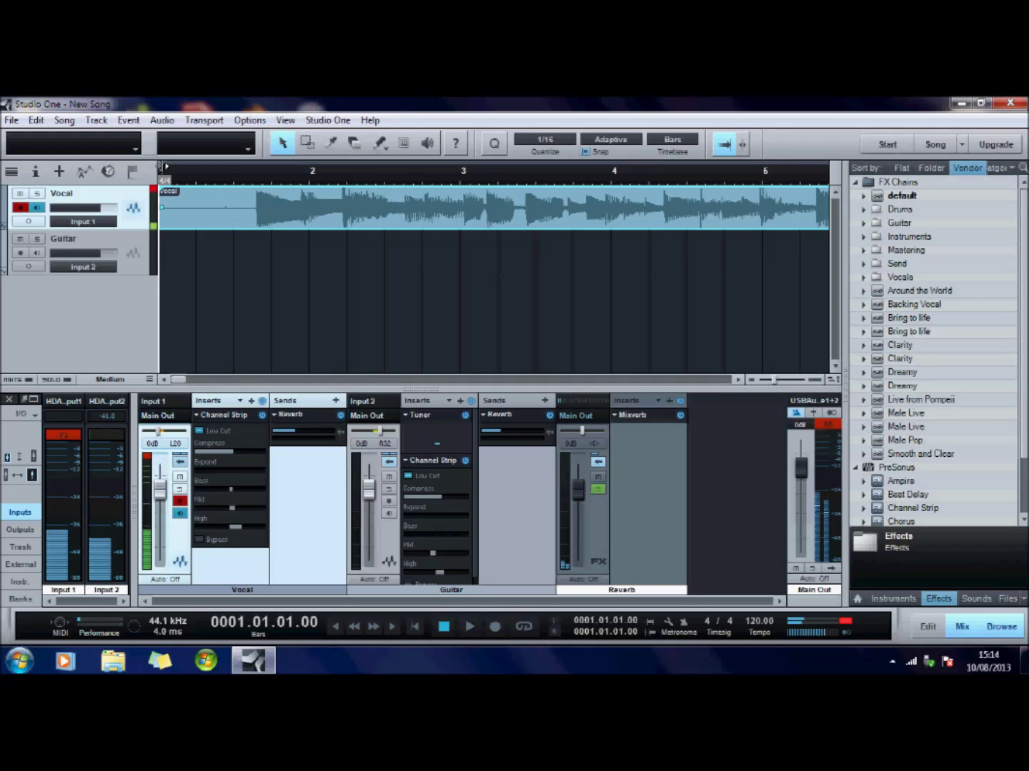
click(160, 165)
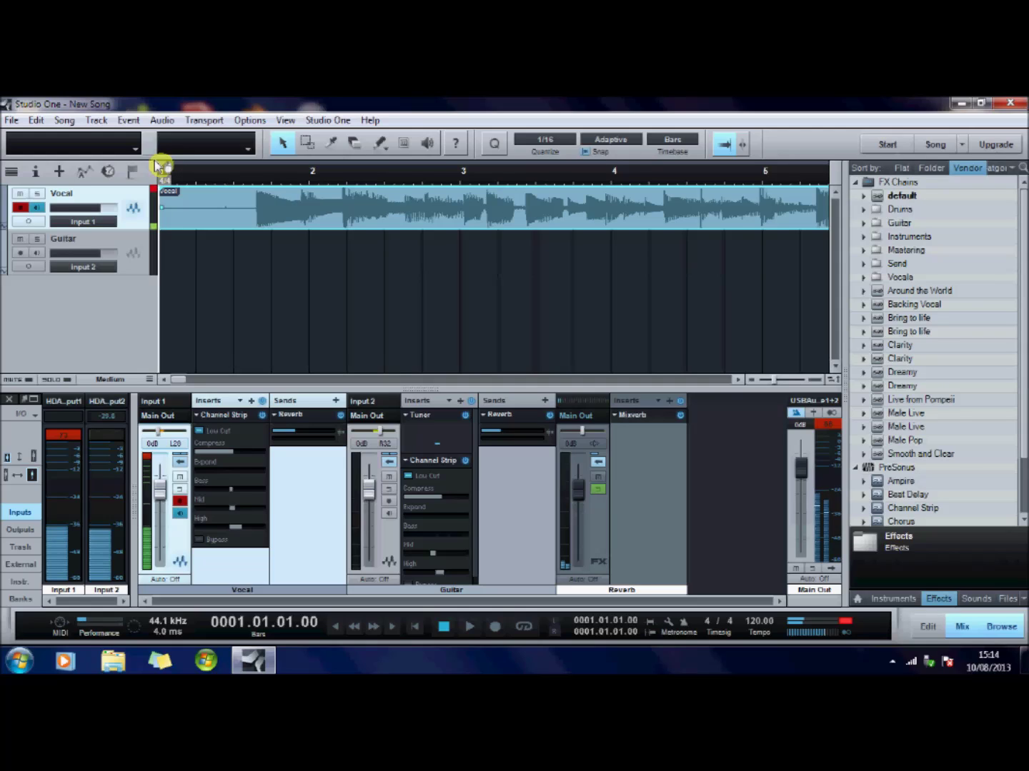
click(177, 169)
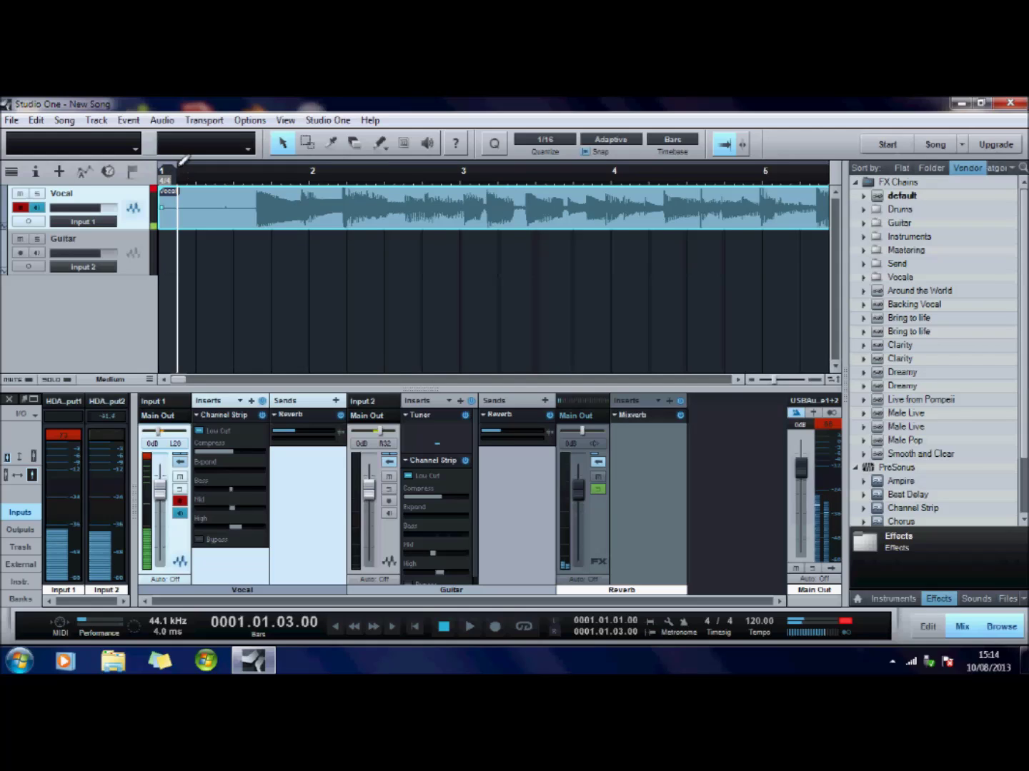
mouse_move(188, 174)
mouse_down()
mouse_move(339, 173)
mouse_move(734, 239)
mouse_move(886, 243)
mouse_move(687, 238)
mouse_up()
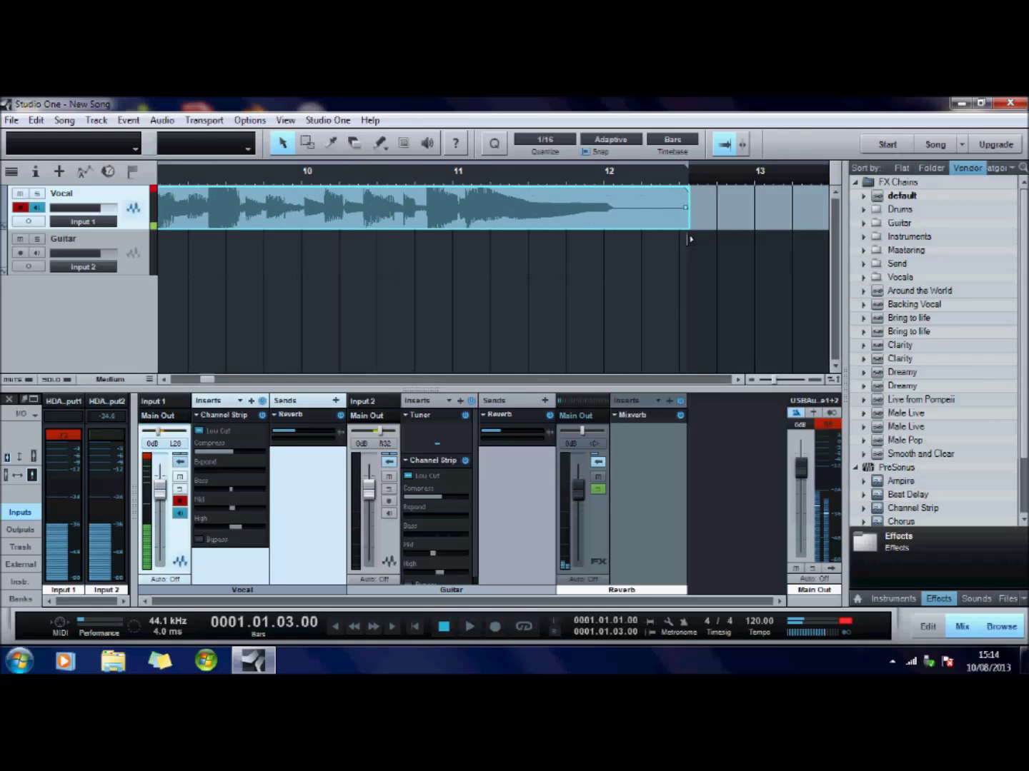
click(525, 628)
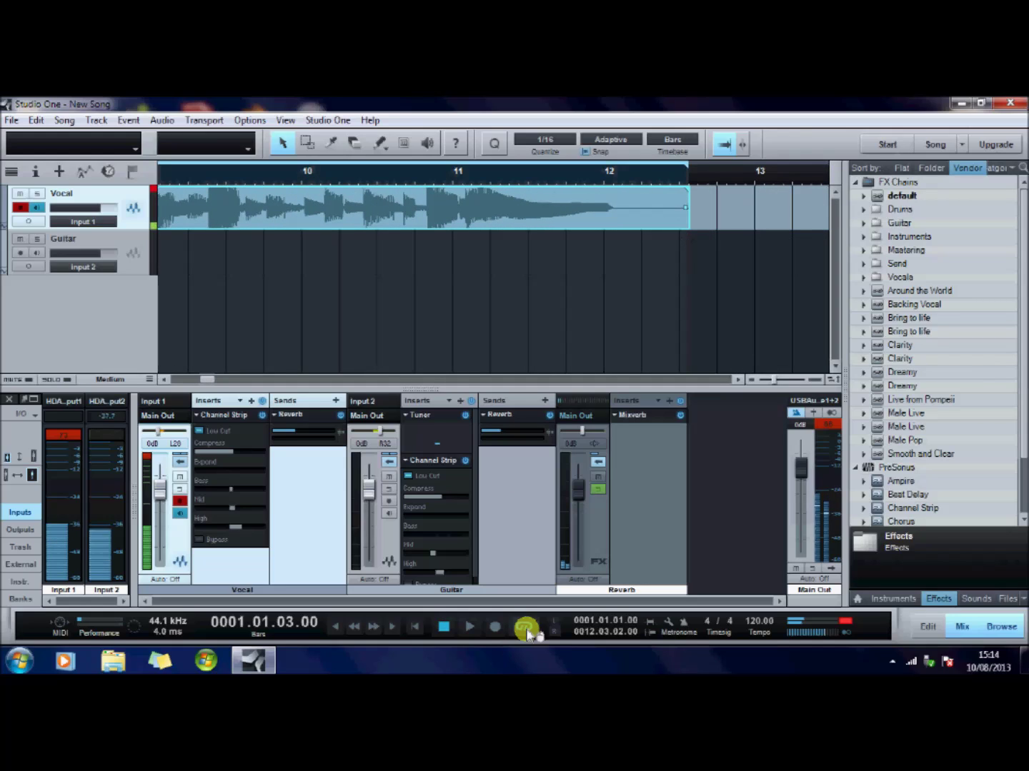
click(470, 627)
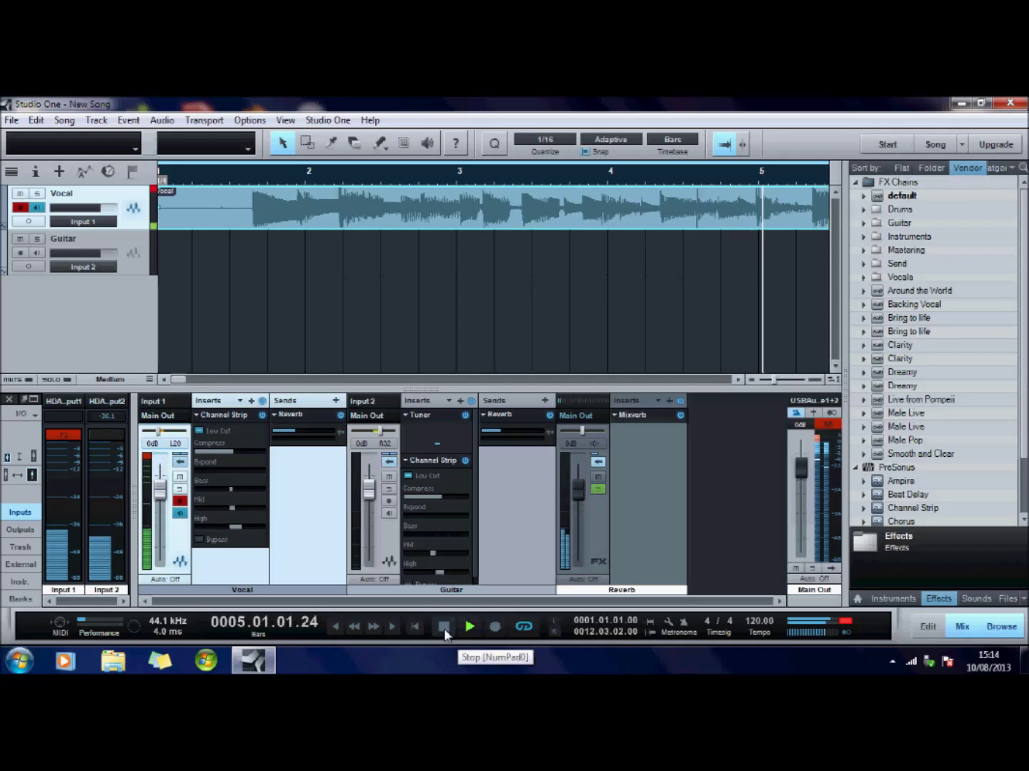
click(444, 627)
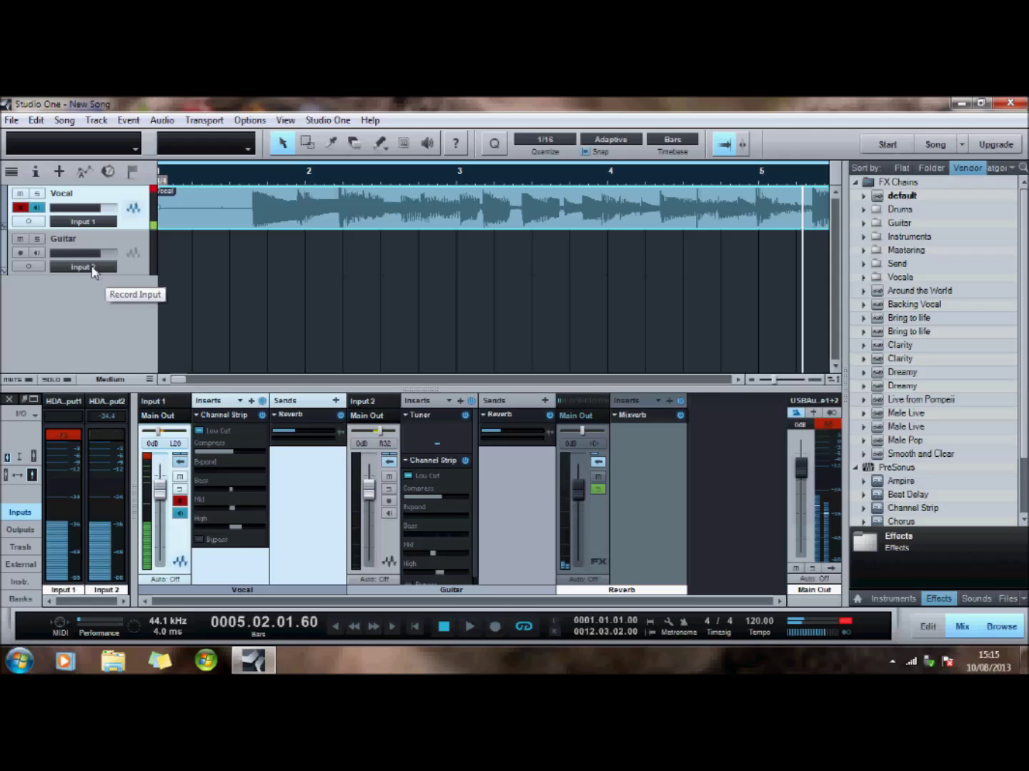
Route the Guitar track to Input 1, remap Input 2 in Audio I/O Setup, and disarm Vocal
click(93, 269)
click(95, 297)
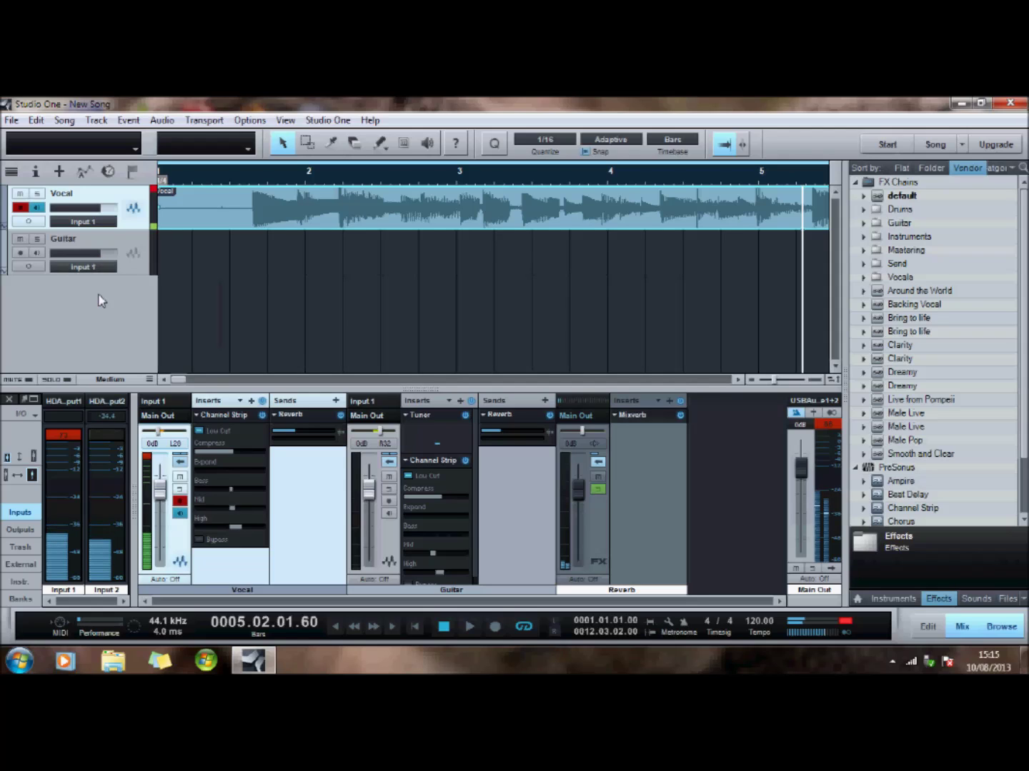
click(97, 269)
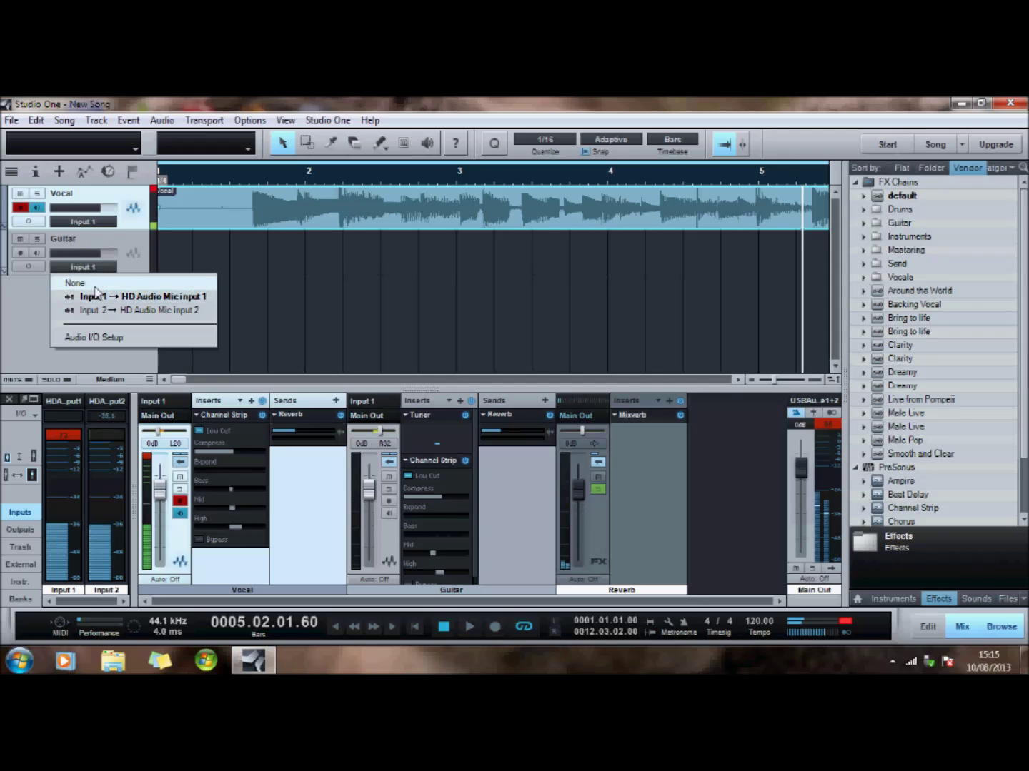
click(104, 339)
click(655, 384)
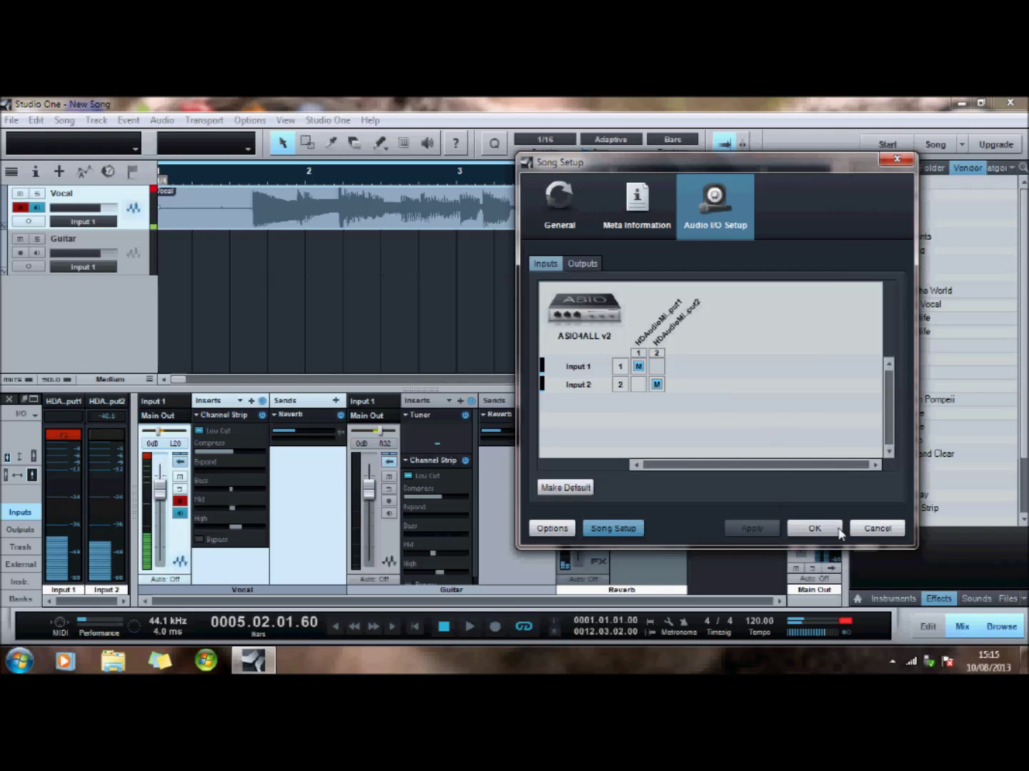
click(814, 528)
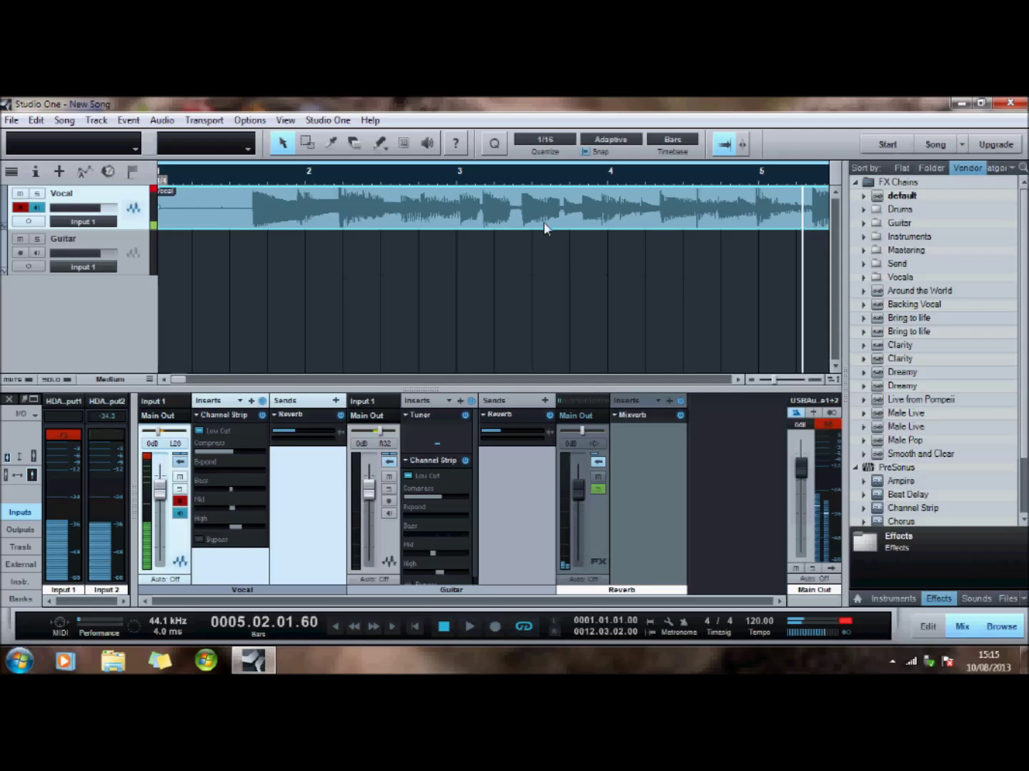
click(20, 208)
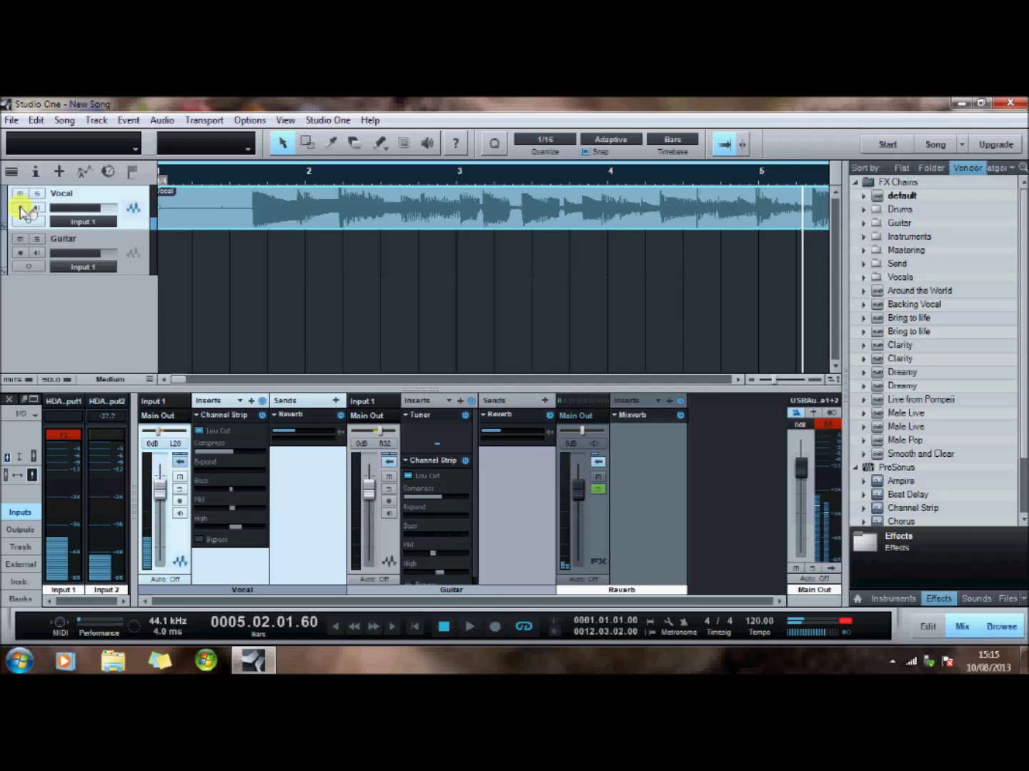
Arm the Guitar track and record a guitar take from about bar 6 to bar 12
click(20, 253)
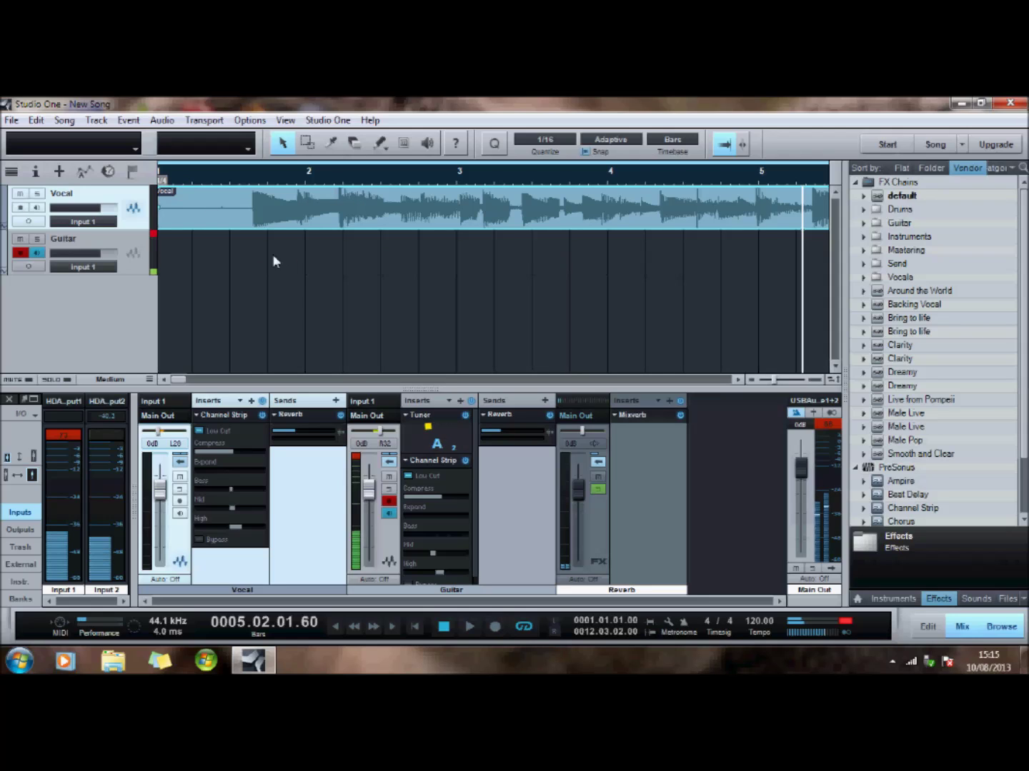
click(495, 627)
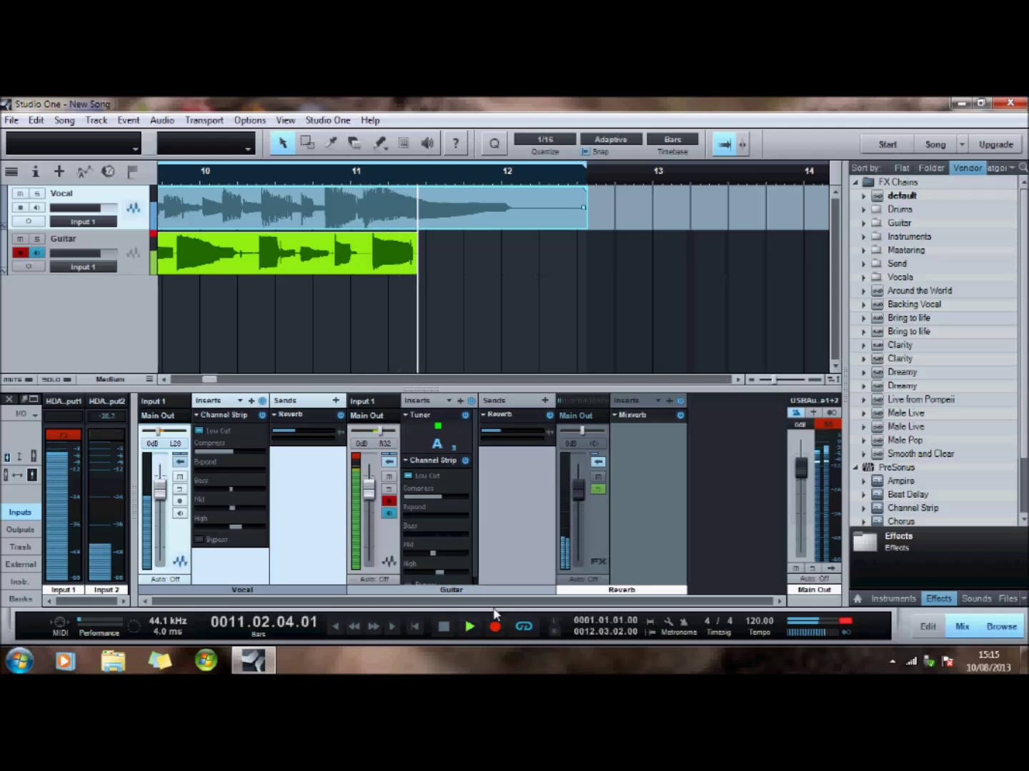
click(449, 625)
click(412, 628)
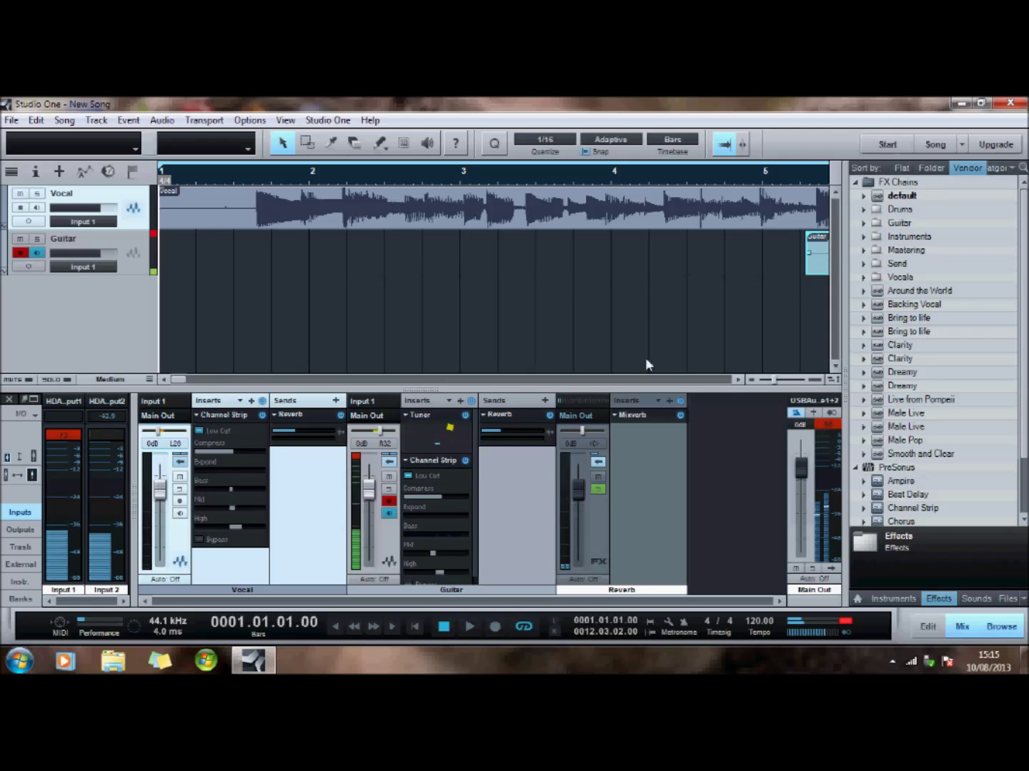
click(469, 627)
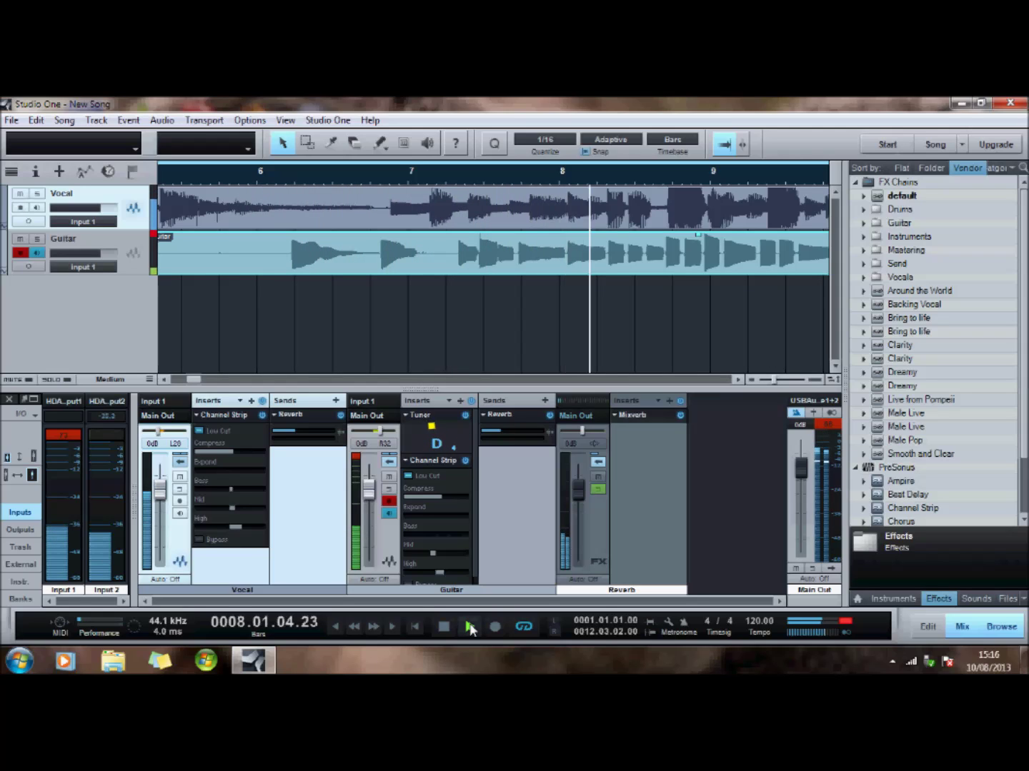
click(445, 628)
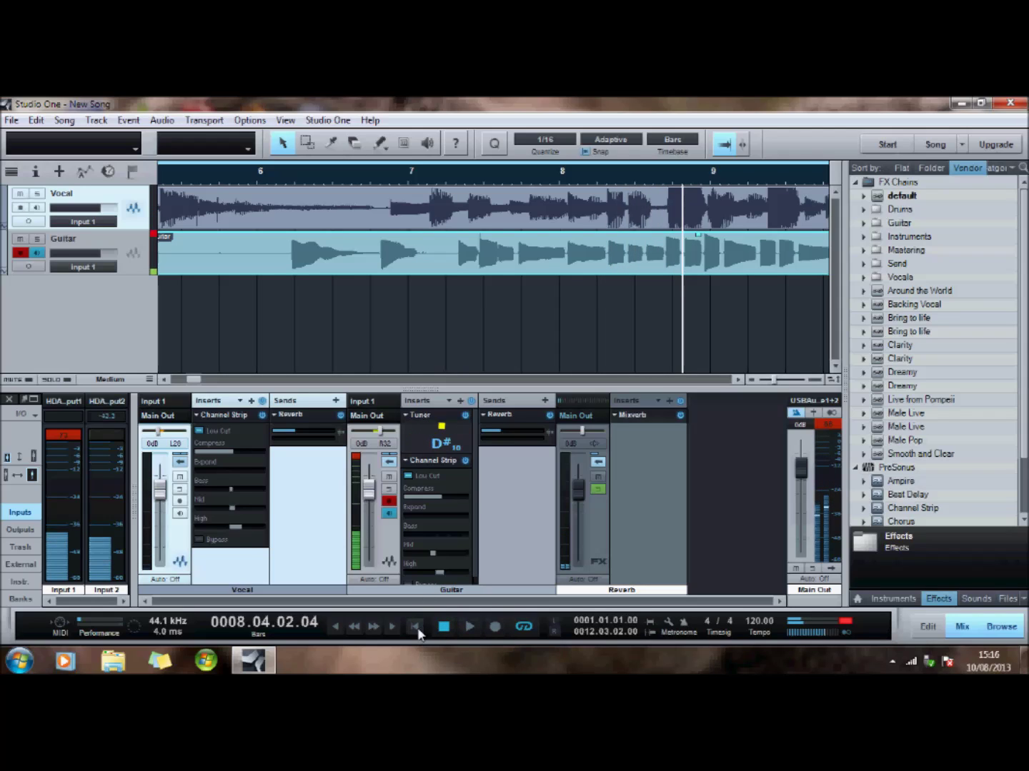
click(416, 628)
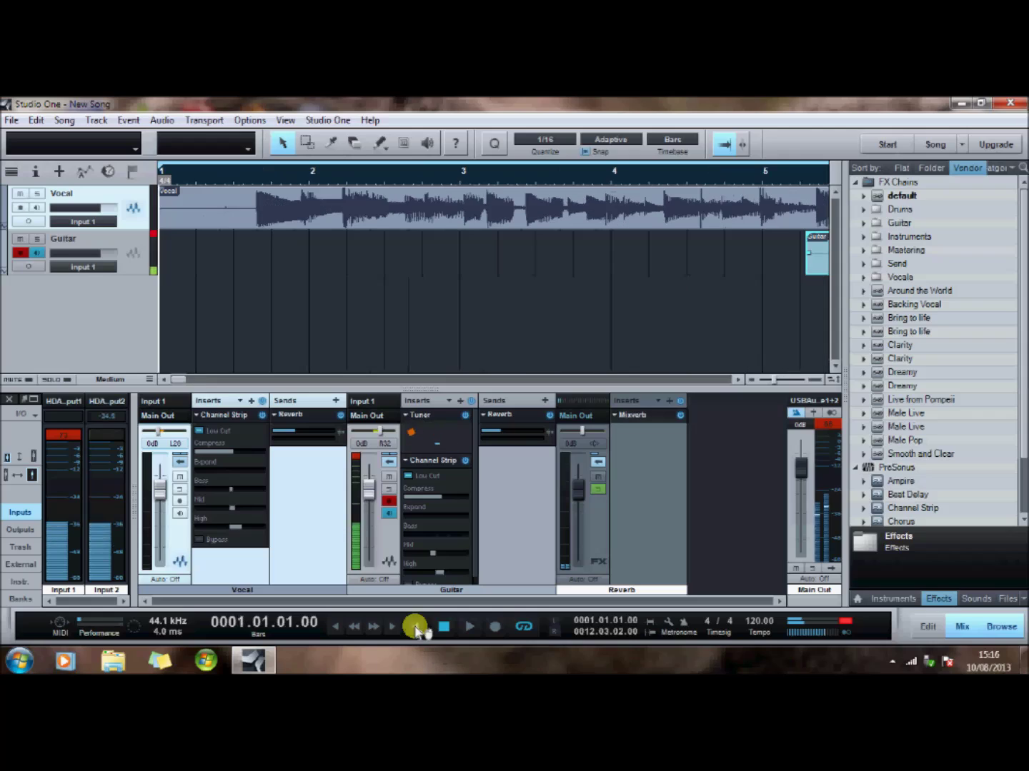
Add audio Track 1, move record-arm from Guitar to Track 1, and start recording
click(60, 174)
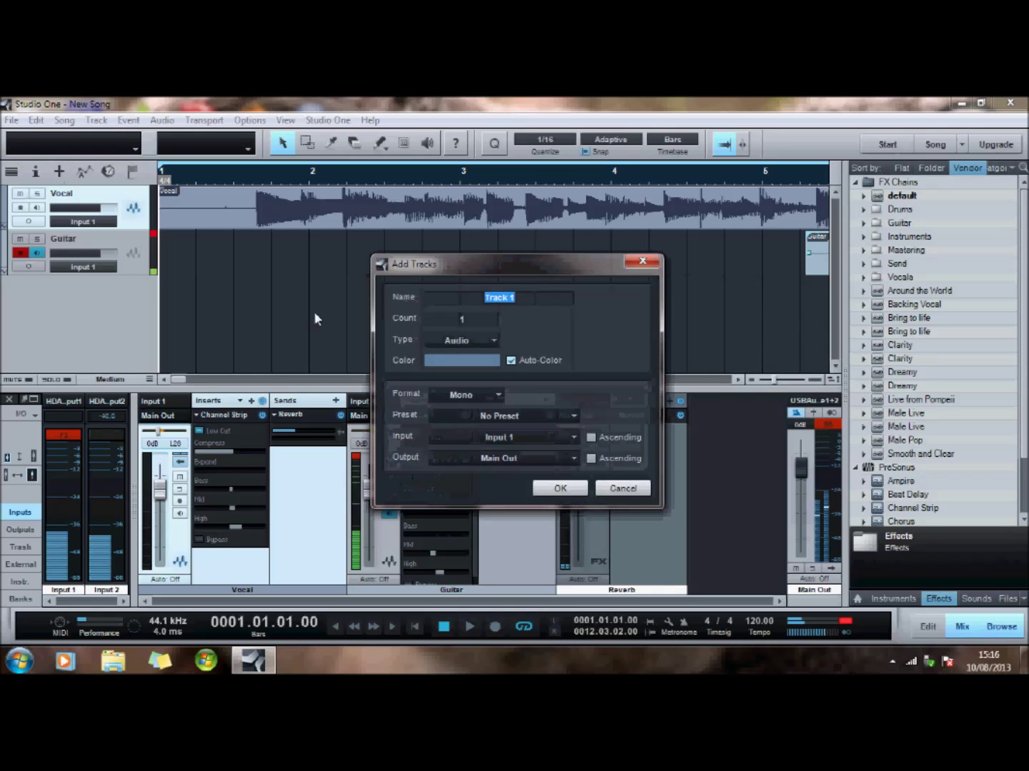
click(562, 489)
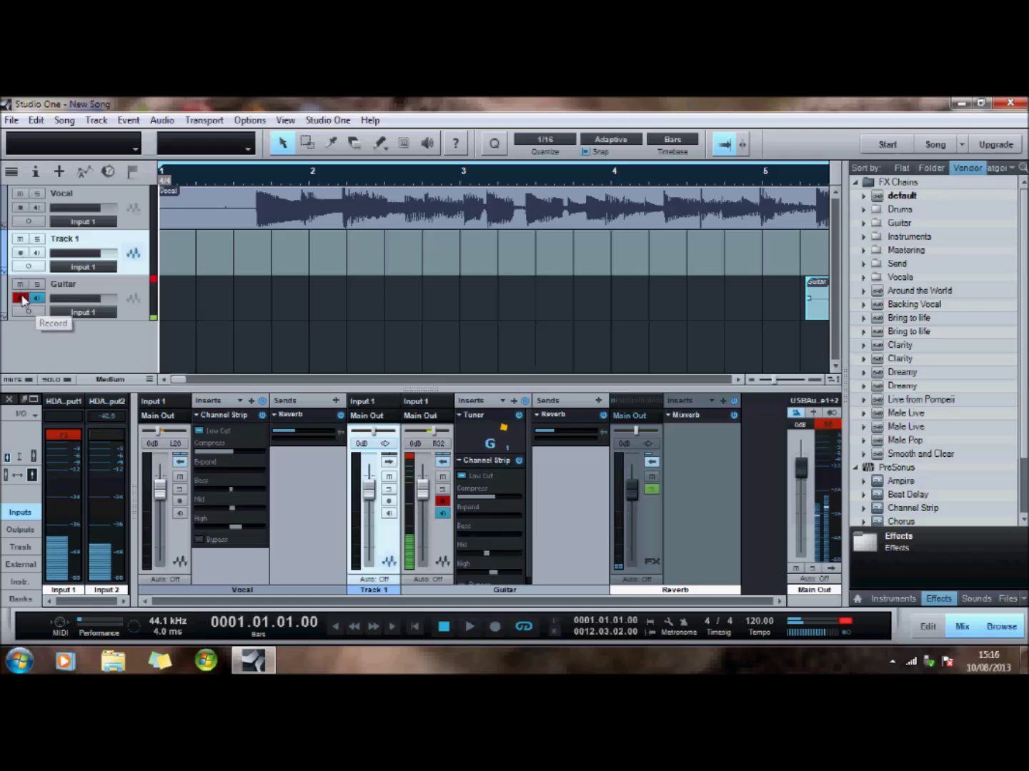
click(22, 299)
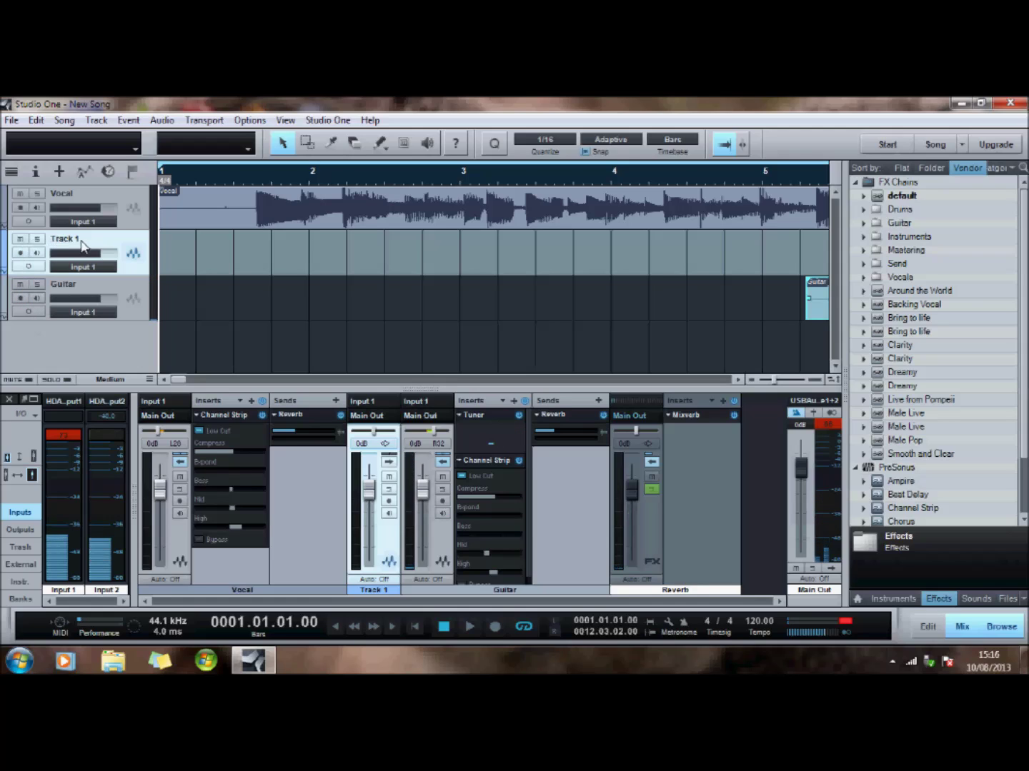
click(20, 254)
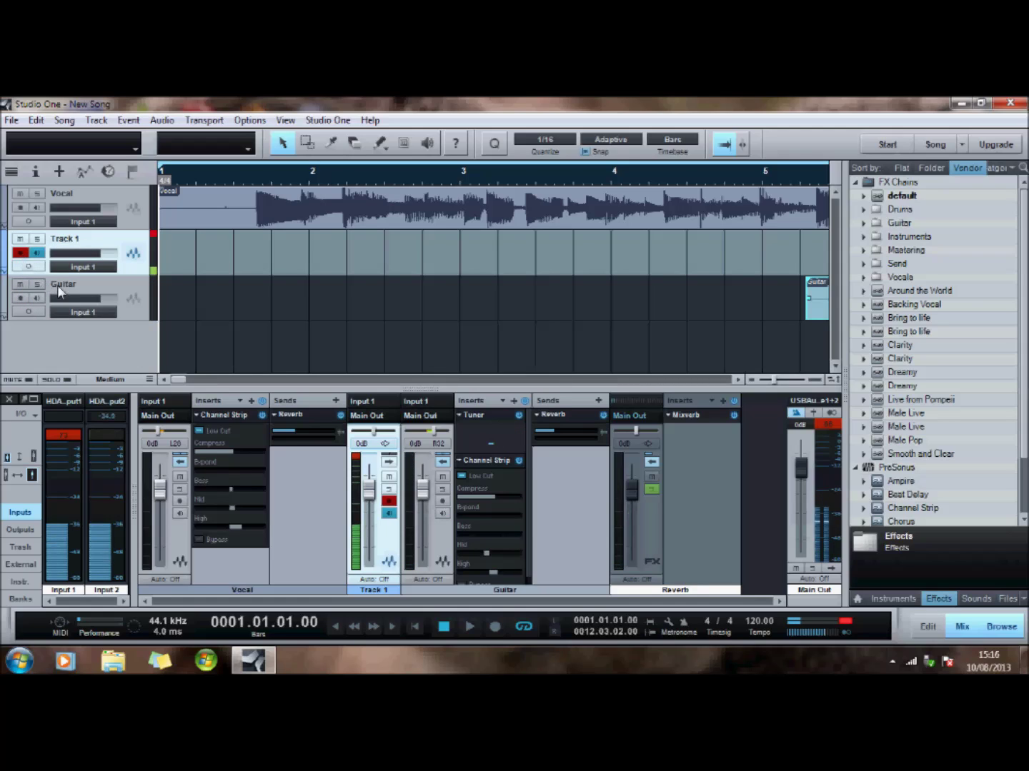
click(495, 626)
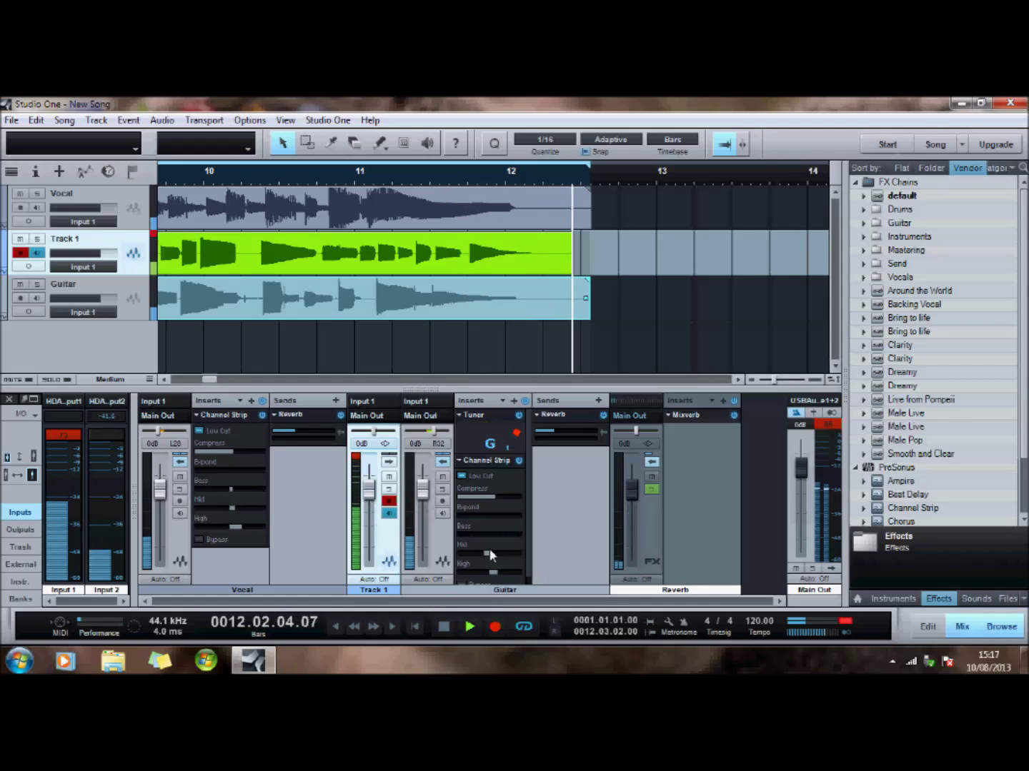
Stop the Track 1 guitar take at about bar 12
key(space)
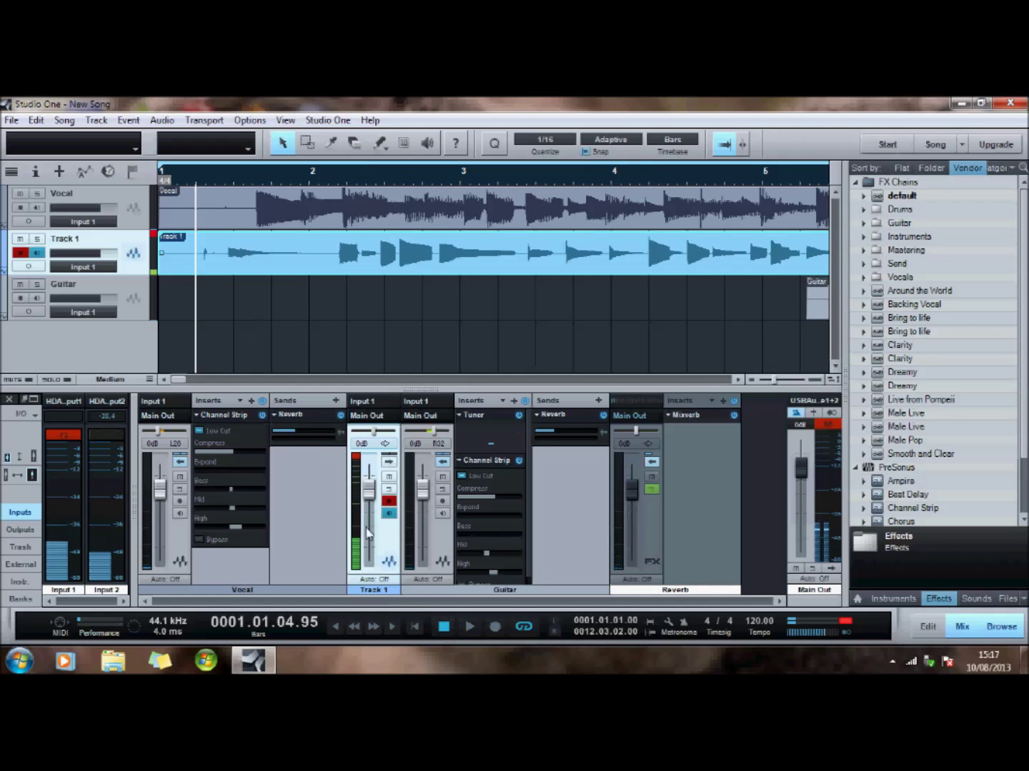
click(416, 628)
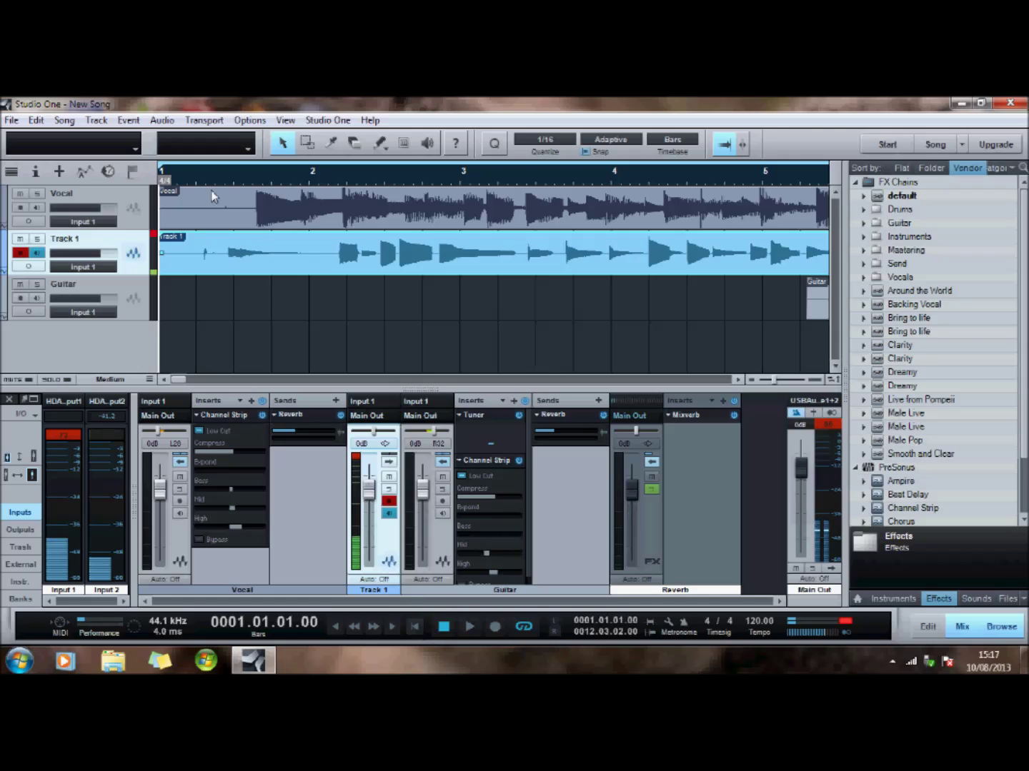
click(468, 625)
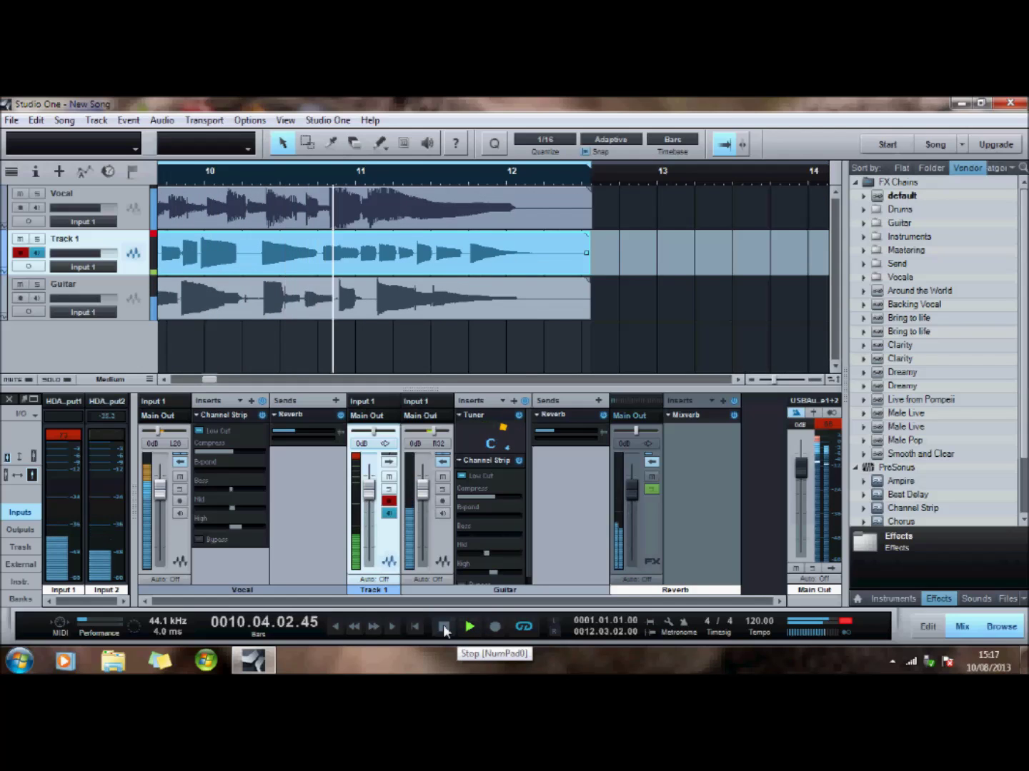
click(443, 628)
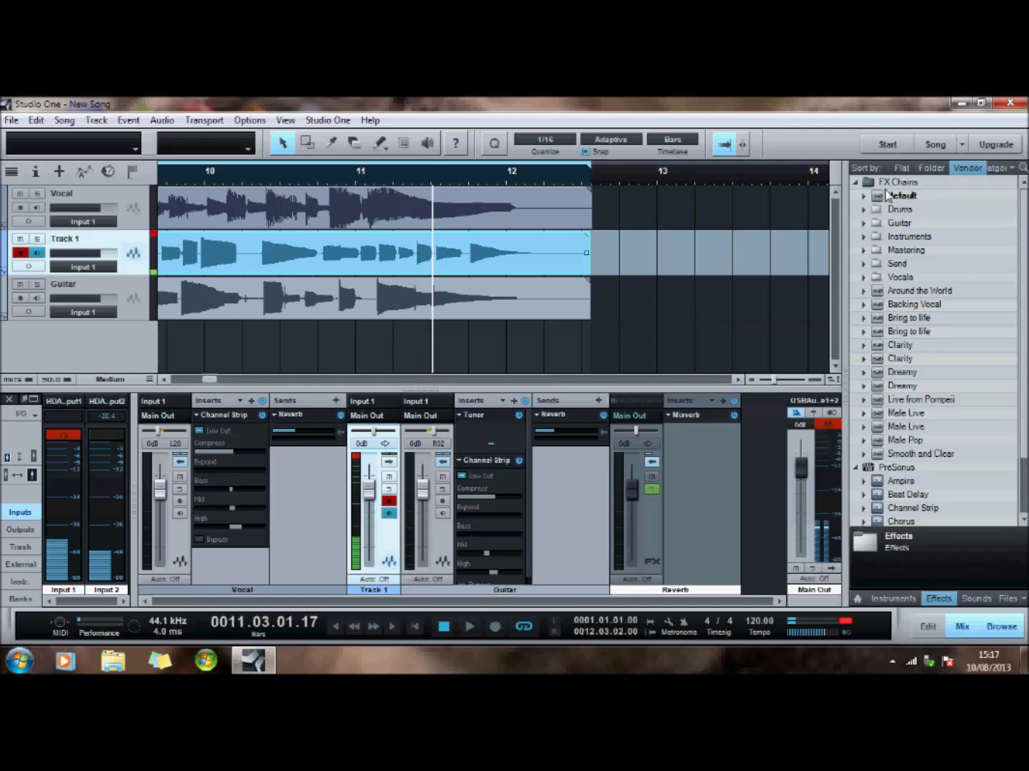
Insert the PreSonus Chorus with the Accoustic preset on the Guitar channel and close its editor
click(856, 184)
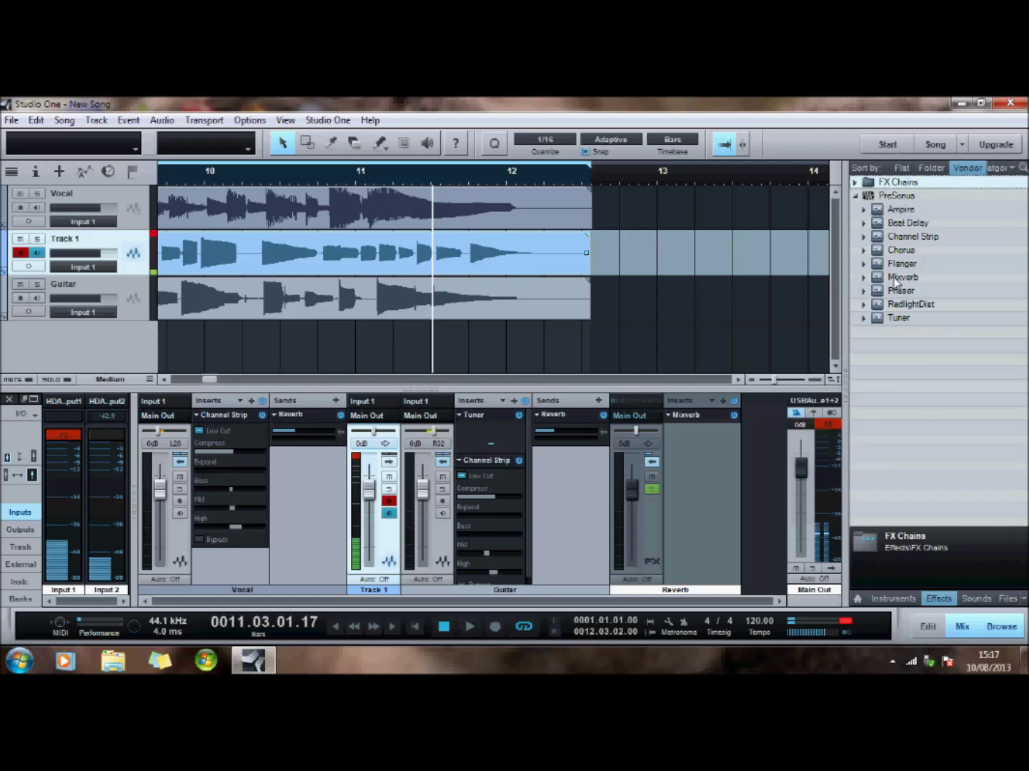
click(864, 264)
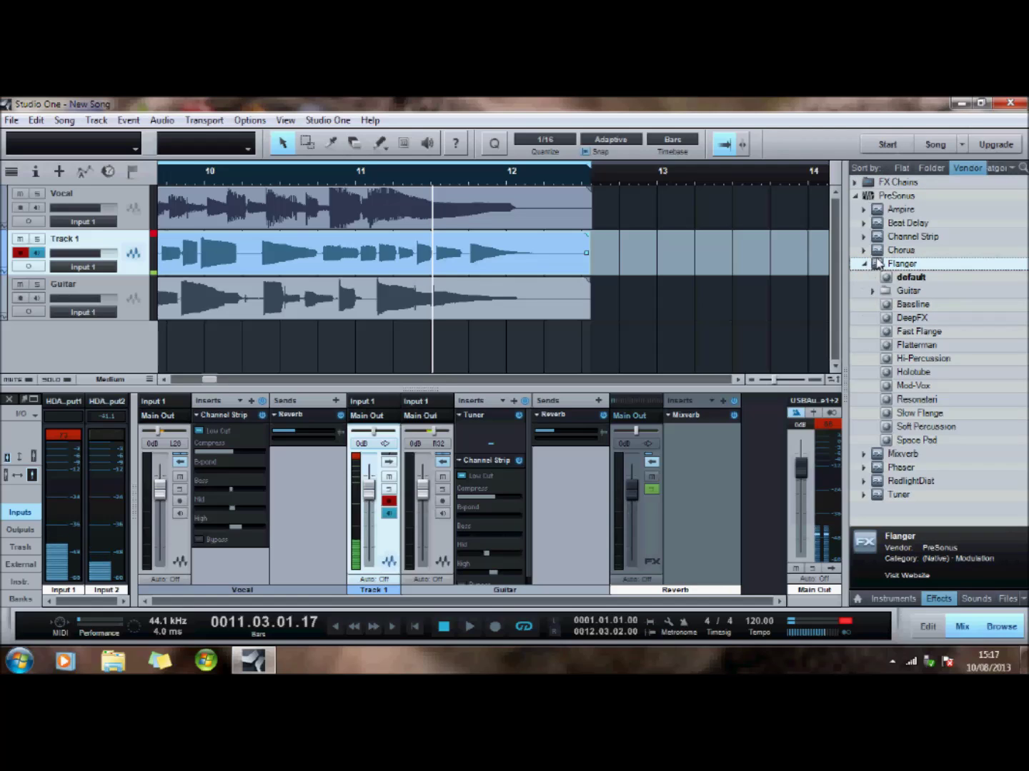
click(865, 250)
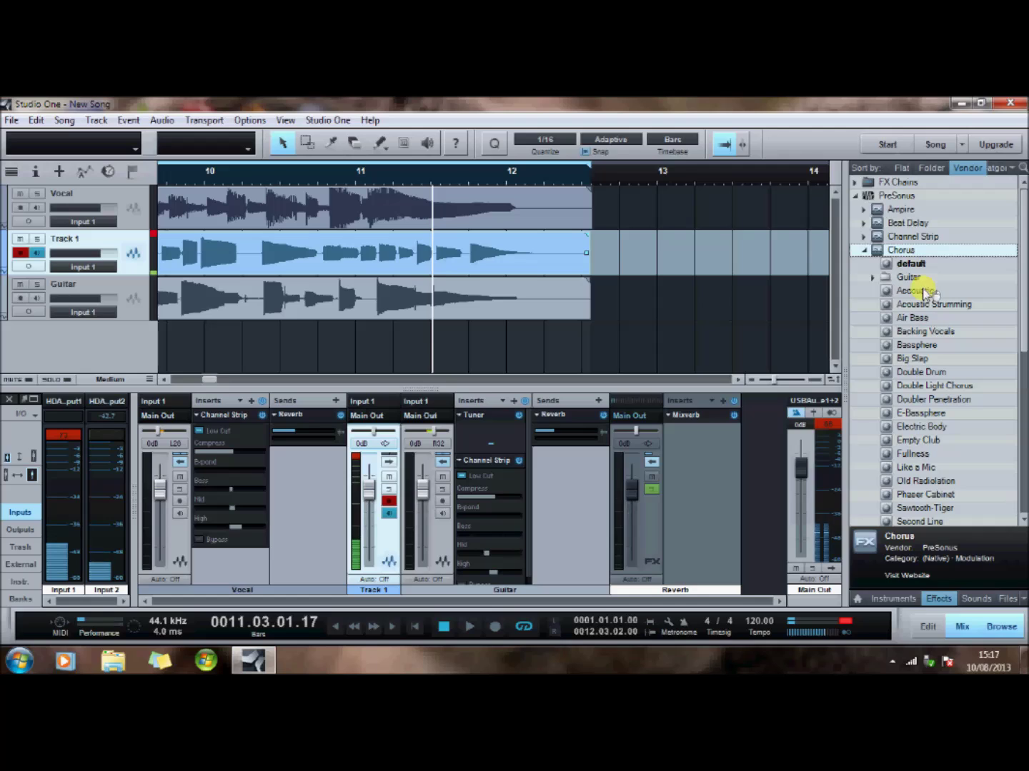
drag(926, 293, 182, 319)
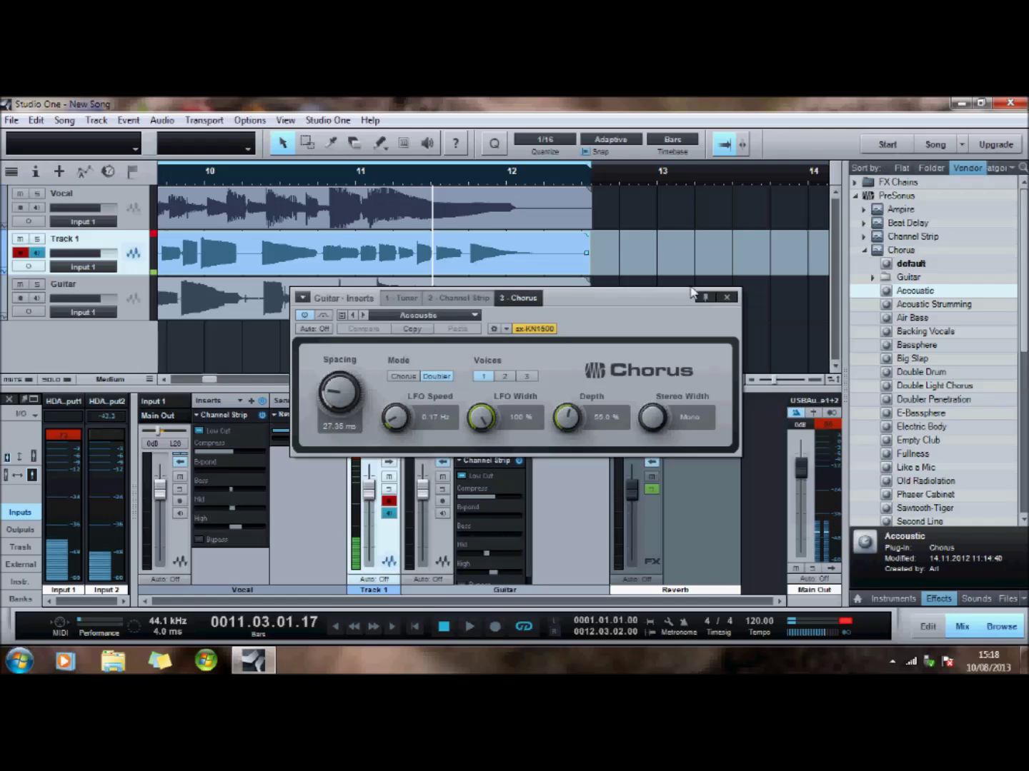
click(728, 296)
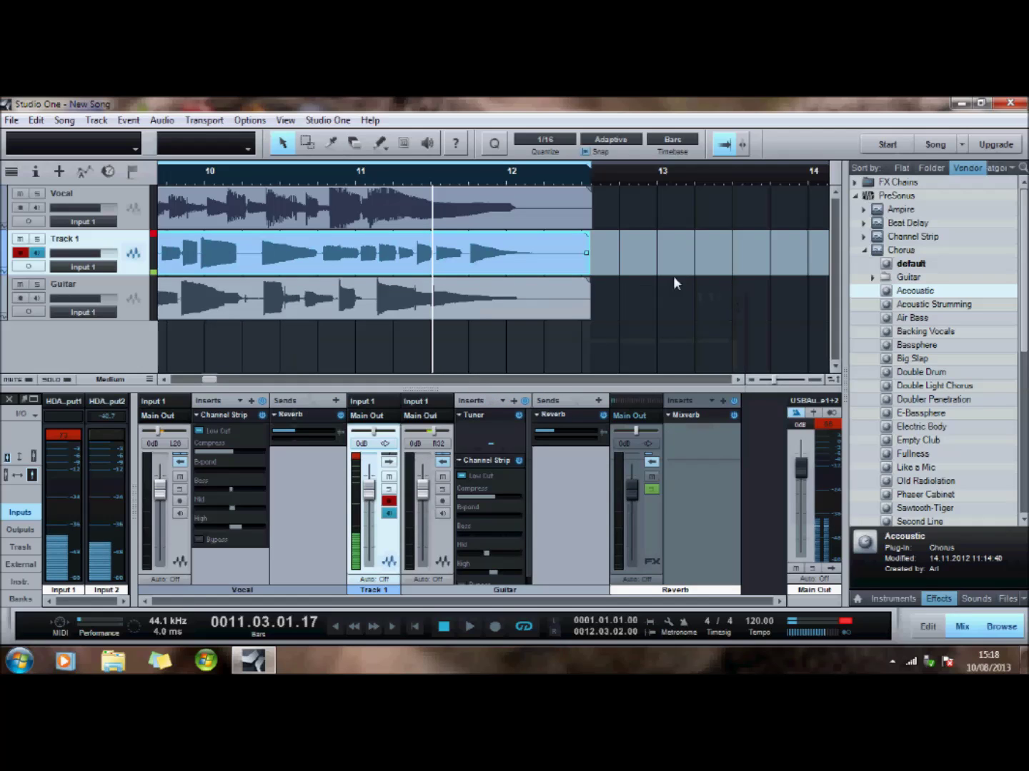
Open the Export Mixdown dialog from the File menu, then close it without exporting
click(12, 121)
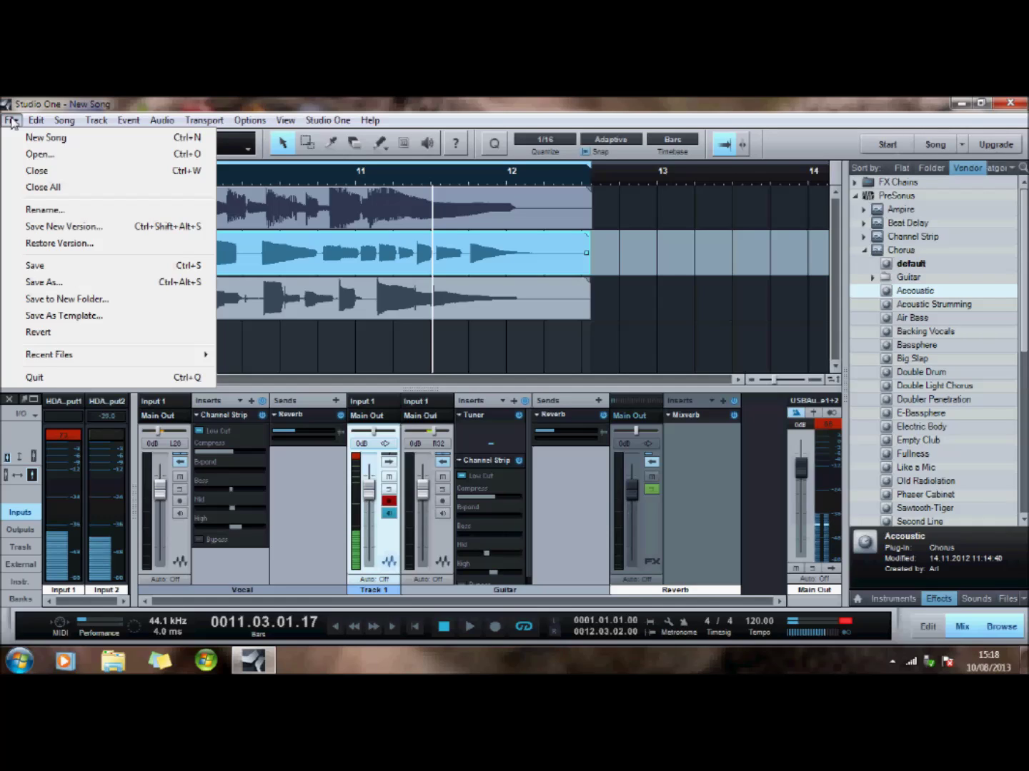
mouse_move(33, 121)
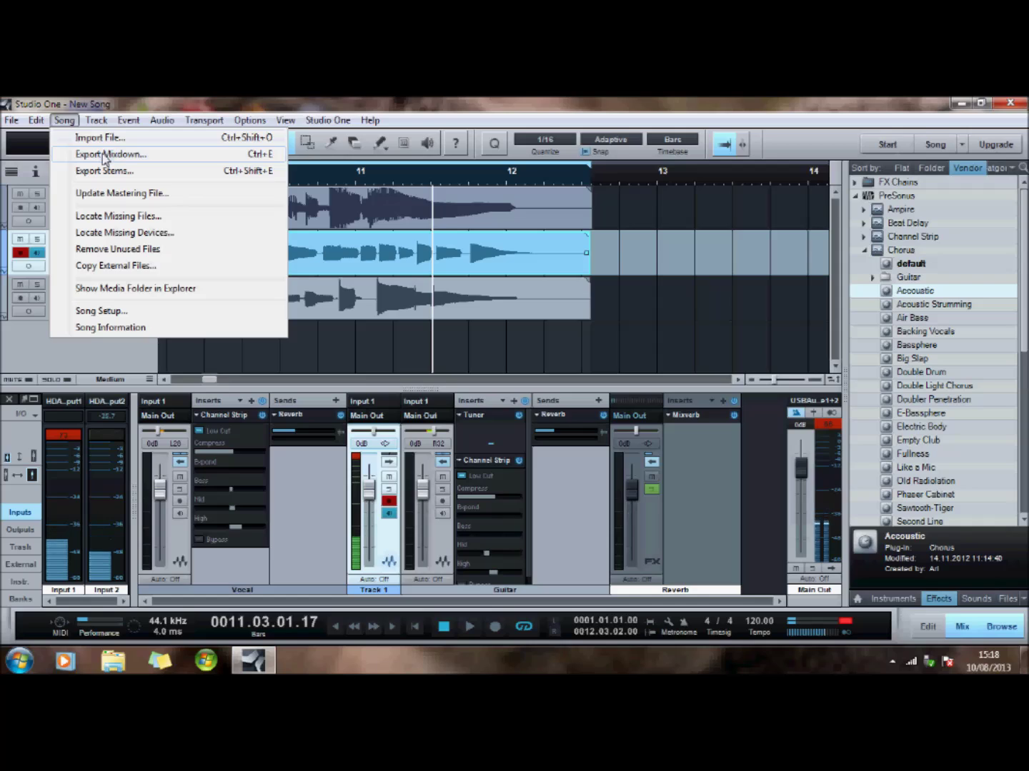
click(105, 155)
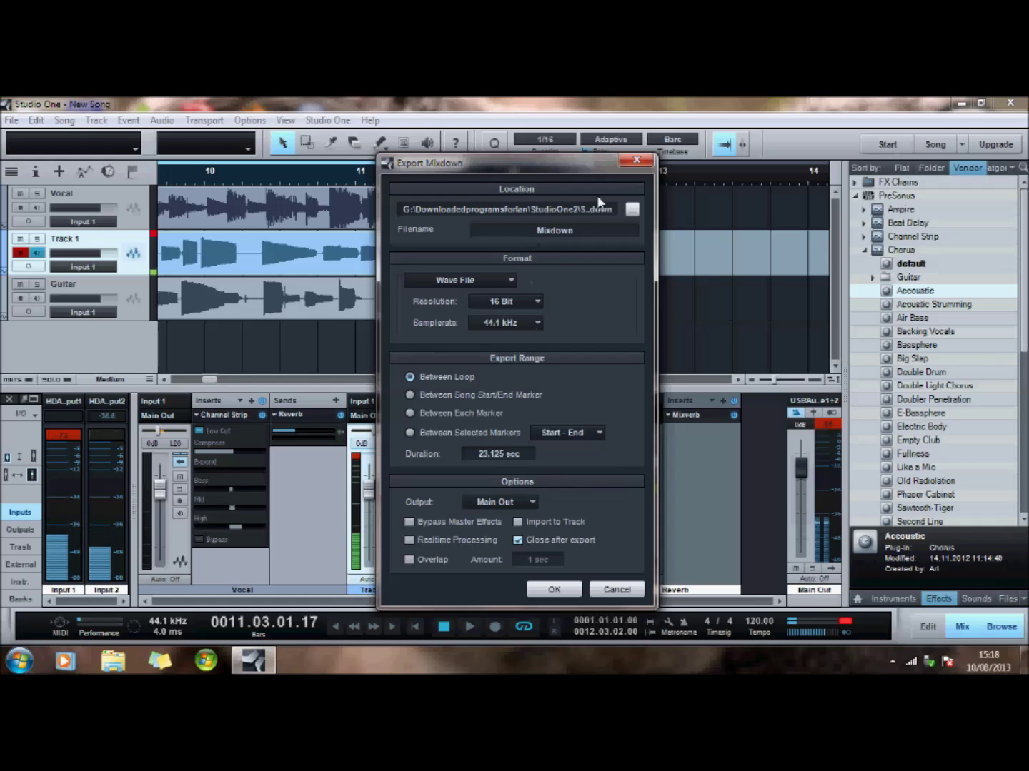
click(639, 162)
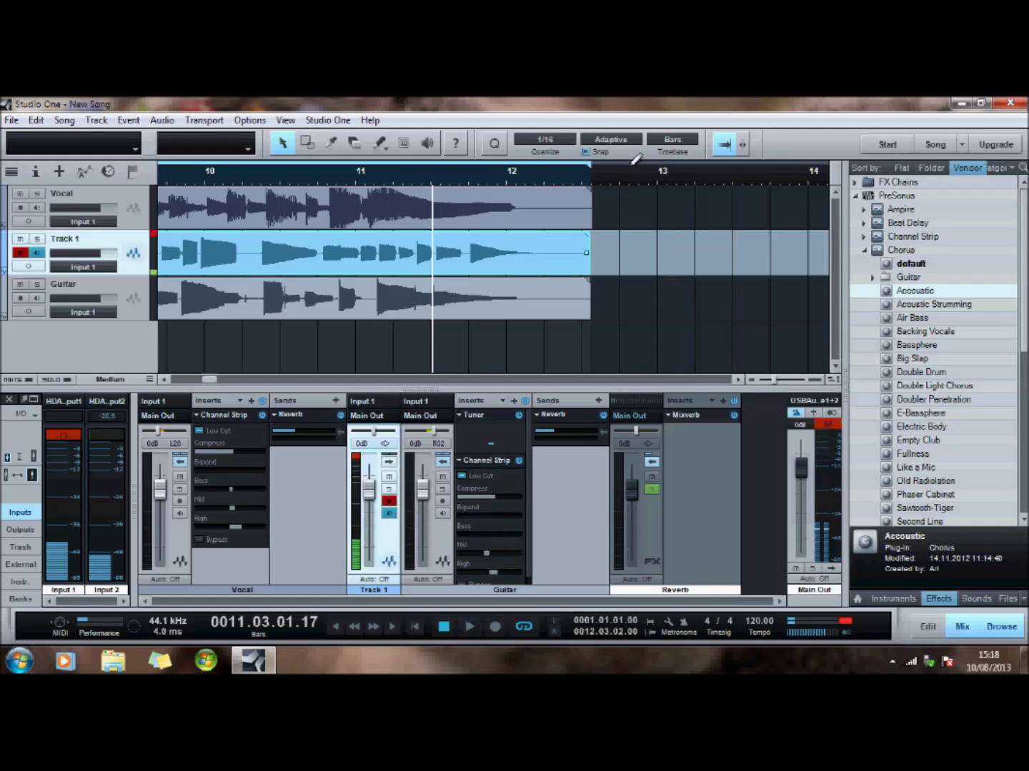